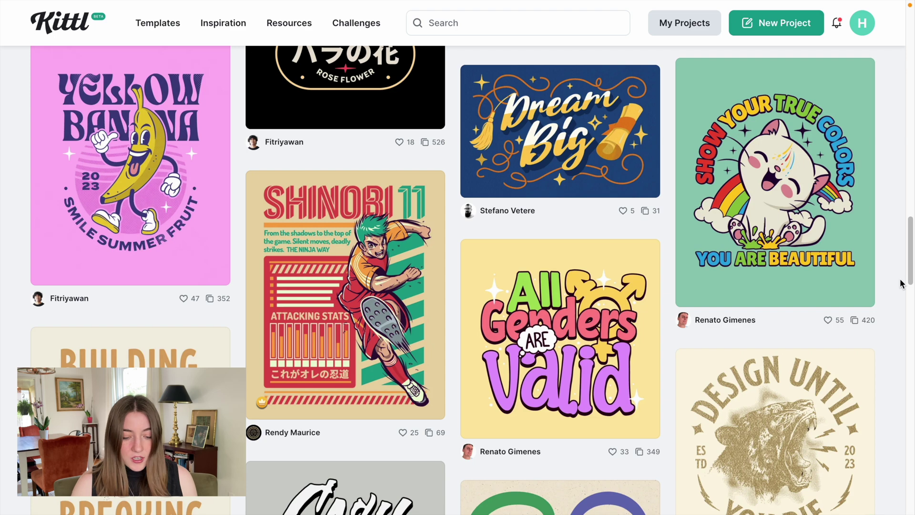
Search the design templates for "groovy"
{"action": "scroll", "coordinate": [901, 283], "scroll_direction": "up", "scroll_amount": 15}
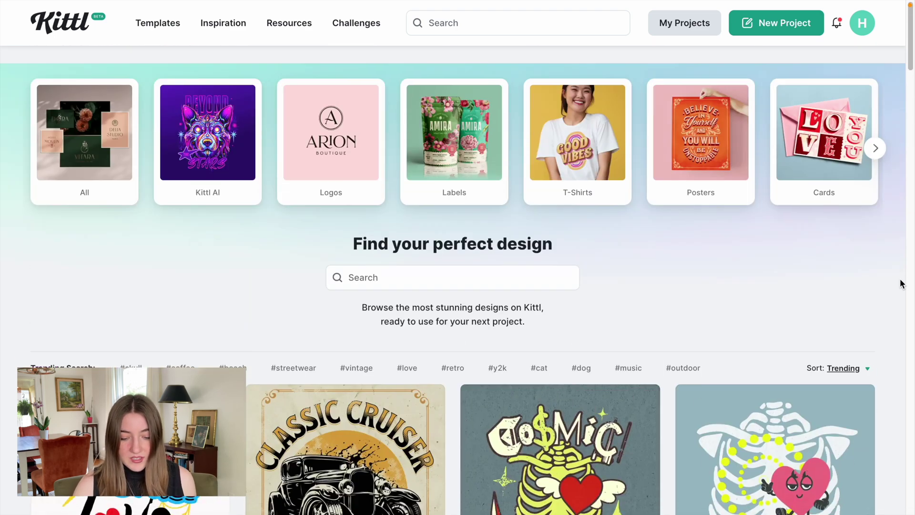
{"action": "scroll", "coordinate": [836, 272], "scroll_direction": "down", "scroll_amount": 1}
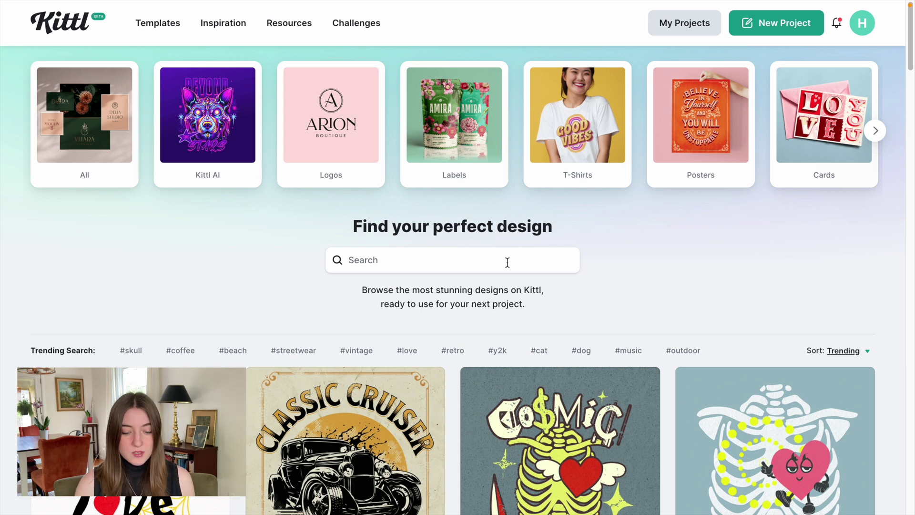
{"action": "left_click", "coordinate": [507, 263]}
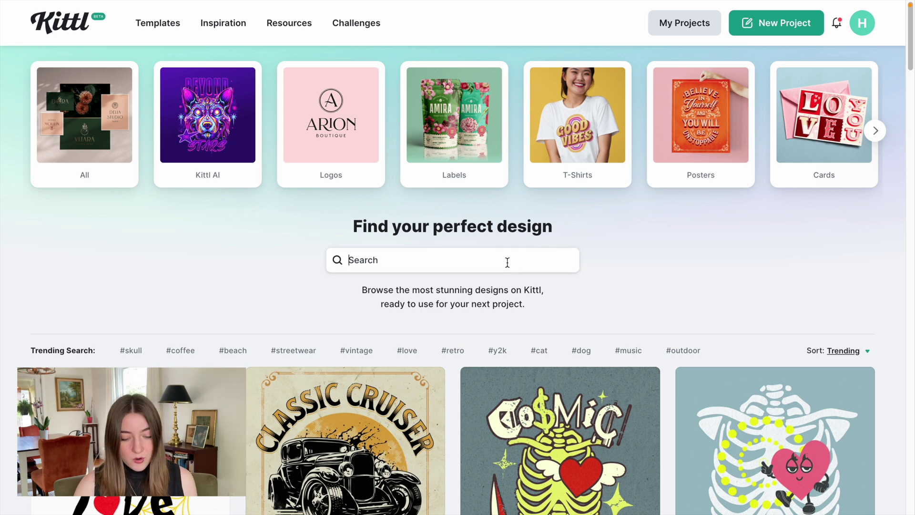
{"action": "type", "text": "groovy"}
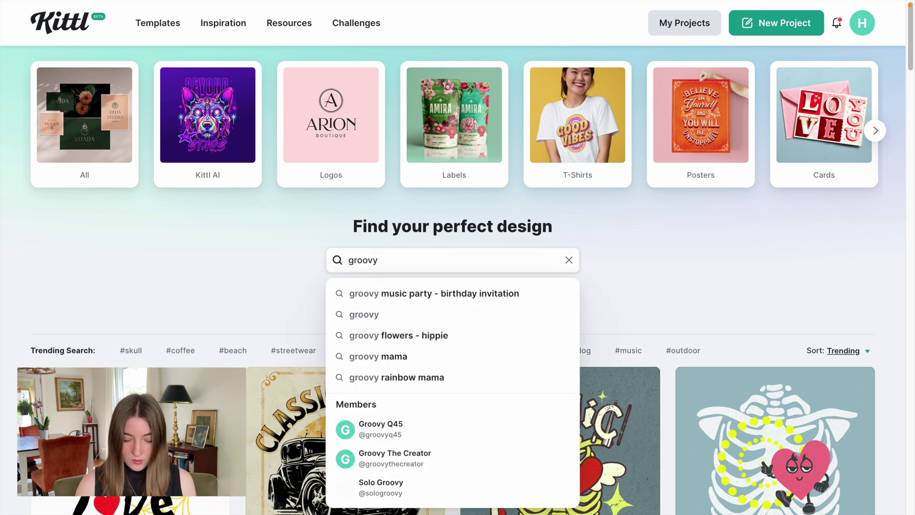
{"action": "key", "text": "Return"}
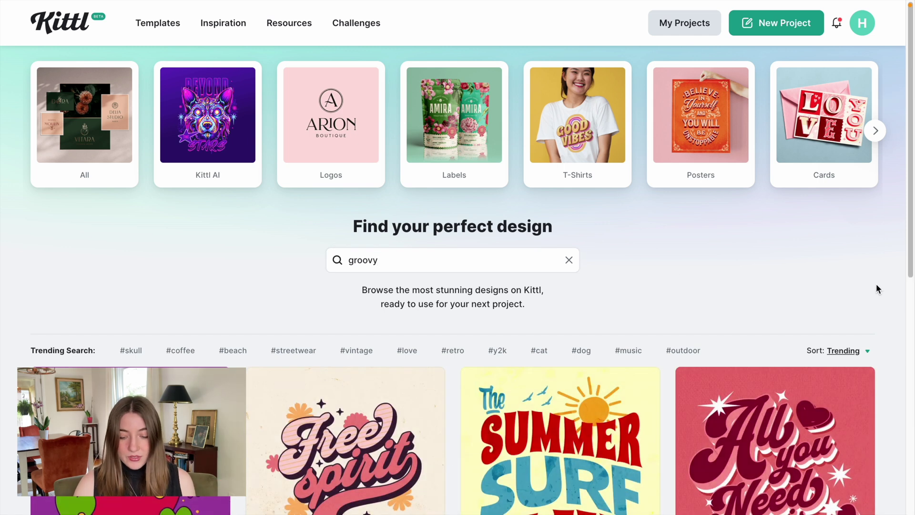
Look through the groovy template results for a design suited to a retro 4th of July print
{"action": "scroll", "coordinate": [876, 289], "scroll_direction": "down", "scroll_amount": 5}
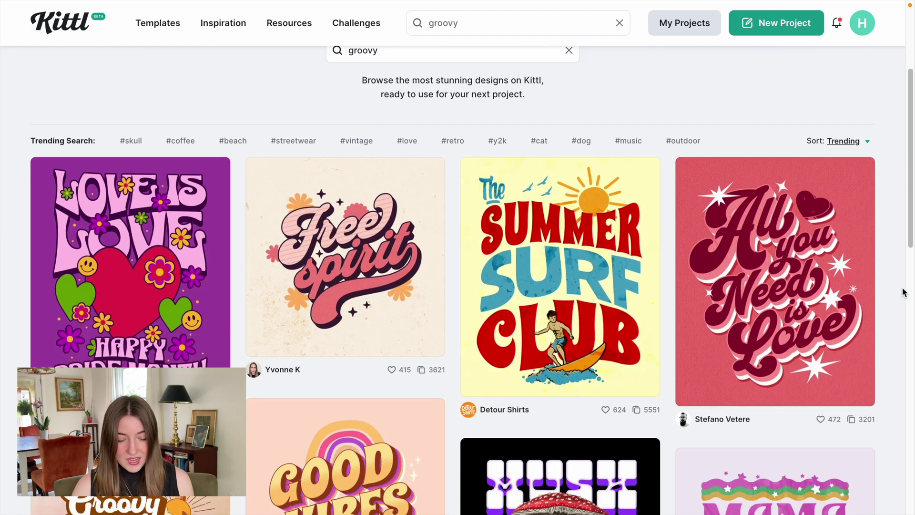
{"action": "scroll", "coordinate": [904, 292], "scroll_direction": "down", "scroll_amount": 1}
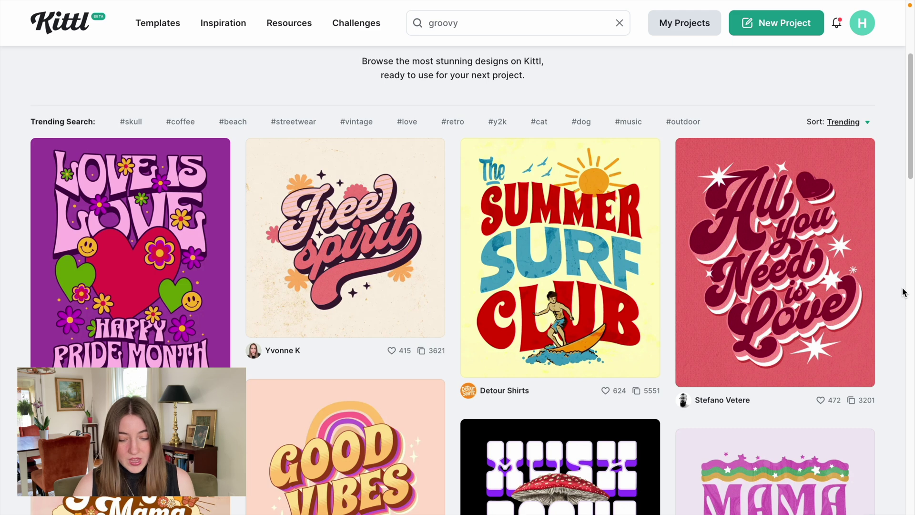
{"action": "scroll", "coordinate": [905, 292], "scroll_direction": "down", "scroll_amount": 5}
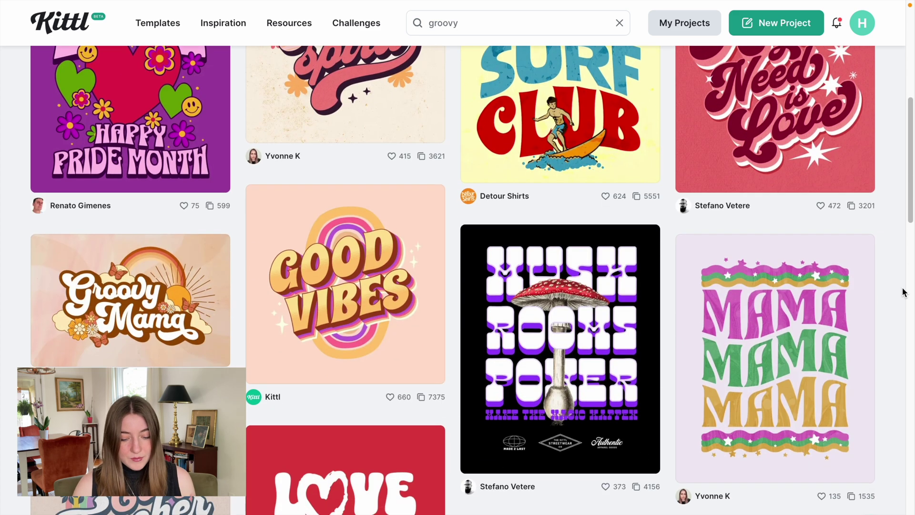
{"action": "scroll", "coordinate": [904, 292], "scroll_direction": "down", "scroll_amount": 12}
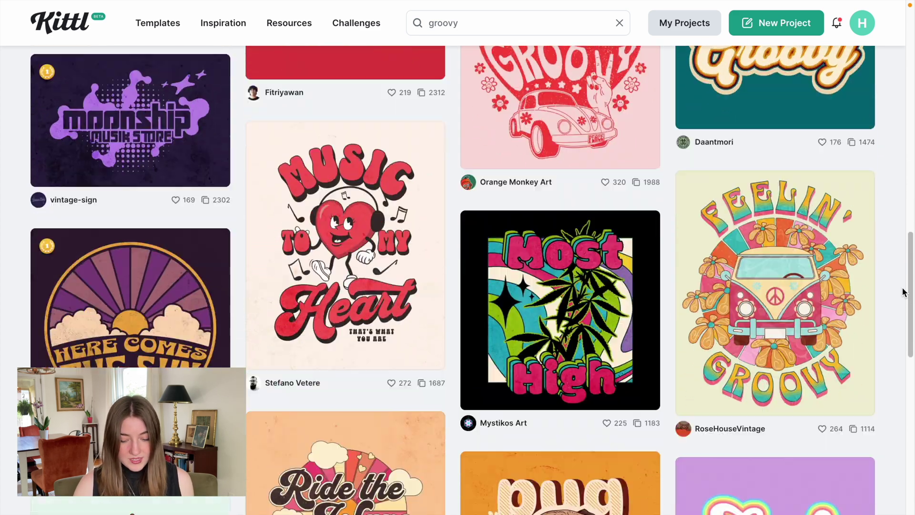
{"action": "scroll", "coordinate": [904, 292], "scroll_direction": "down", "scroll_amount": 7}
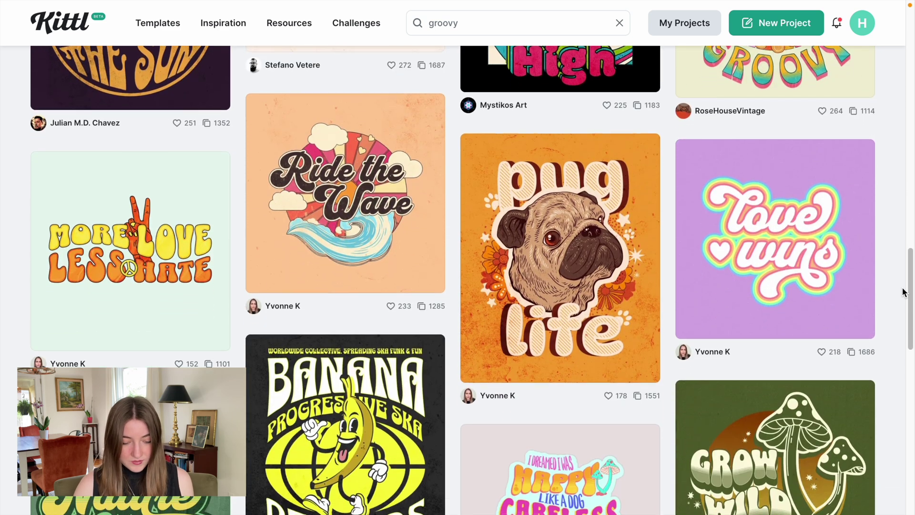
{"action": "scroll", "coordinate": [904, 292], "scroll_direction": "down", "scroll_amount": 2}
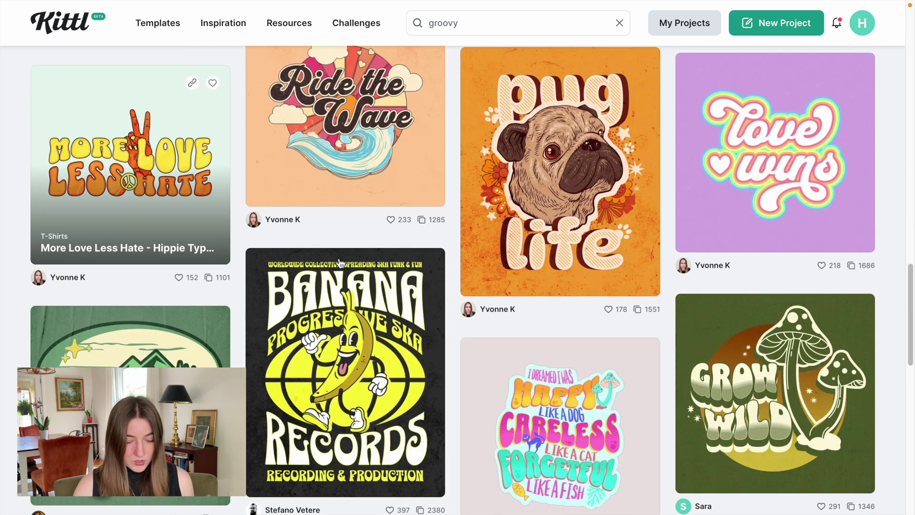
{"action": "scroll", "coordinate": [906, 354], "scroll_direction": "down", "scroll_amount": 12}
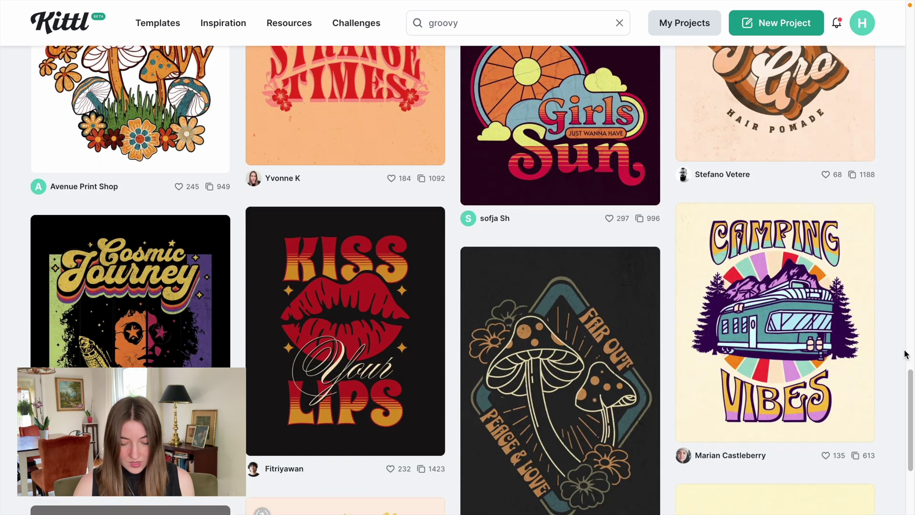
{"action": "scroll", "coordinate": [906, 353], "scroll_direction": "down", "scroll_amount": 2}
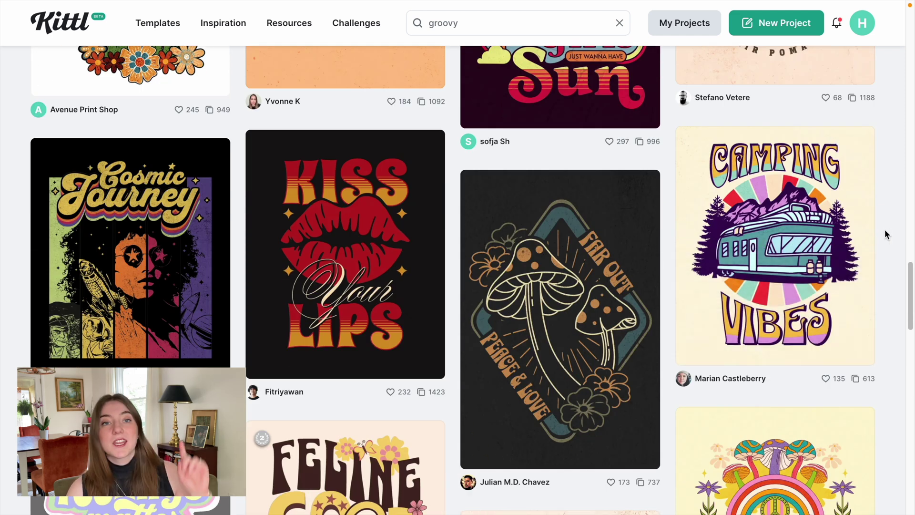
{"action": "scroll", "coordinate": [884, 230], "scroll_direction": "down", "scroll_amount": 3}
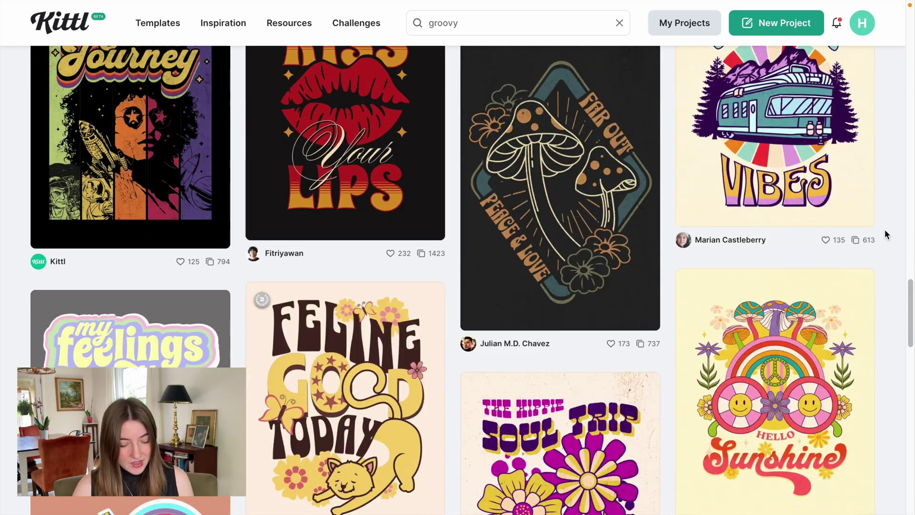
{"action": "scroll", "coordinate": [884, 229], "scroll_direction": "down", "scroll_amount": 15}
Open the purple "Love Is Love Happy Pride Month" template from the first row of results and use it as the design
{"action": "scroll", "coordinate": [885, 230], "scroll_direction": "up", "scroll_amount": 20}
{"action": "scroll", "coordinate": [884, 229], "scroll_direction": "down", "scroll_amount": 5}
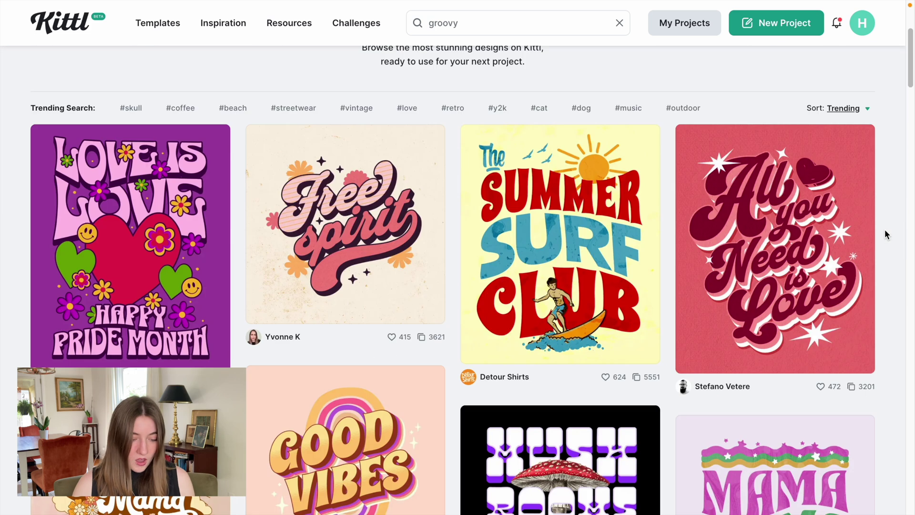
{"action": "left_click", "coordinate": [147, 267]}
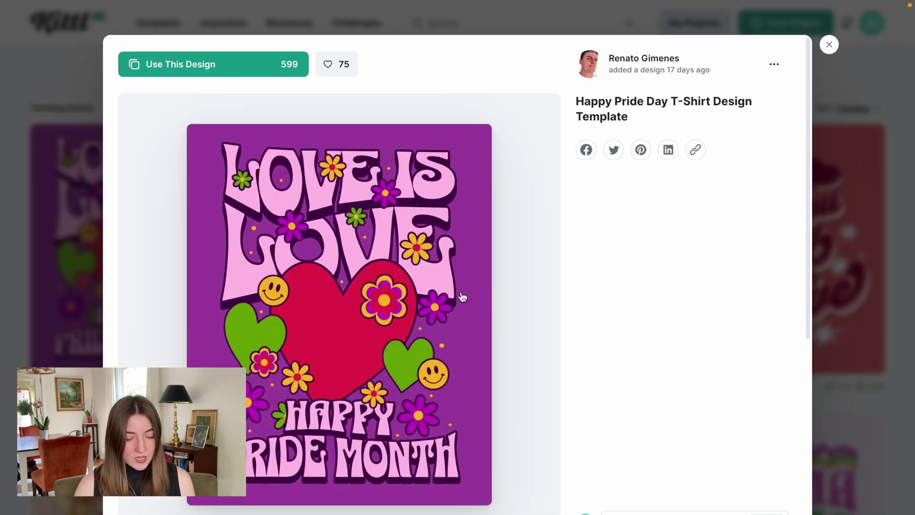
{"action": "left_click", "coordinate": [200, 72]}
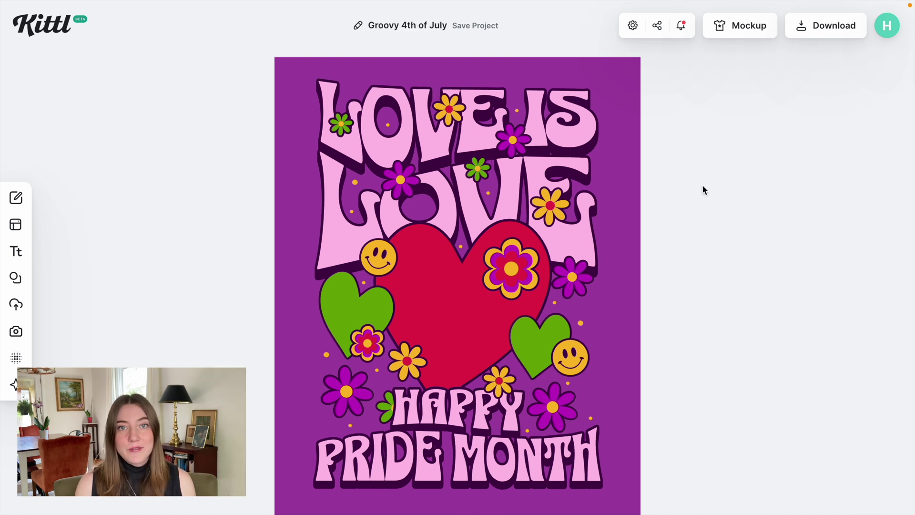
Replace the "LOVE IS" headline with "AWESOME"
{"action": "double_click", "coordinate": [566, 131]}
{"action": "key", "text": "ctrl+a"}
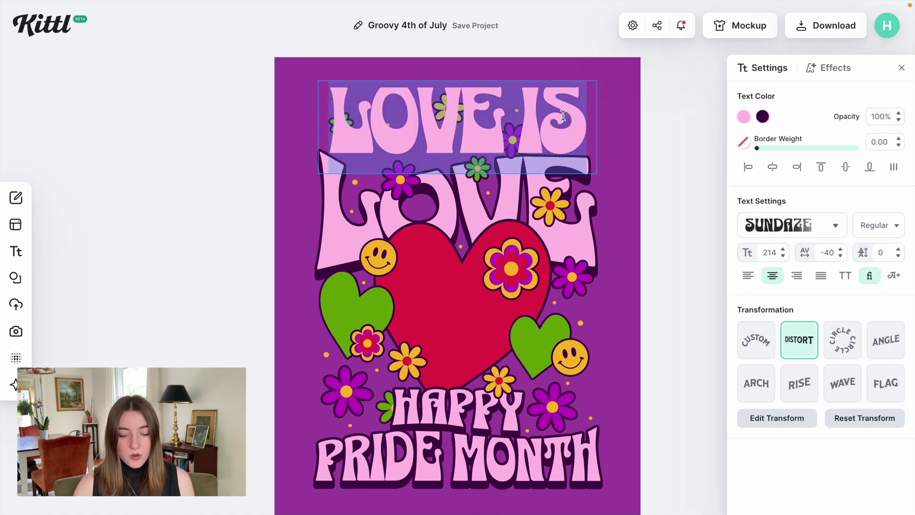
{"action": "type", "text": "AWESOME"}
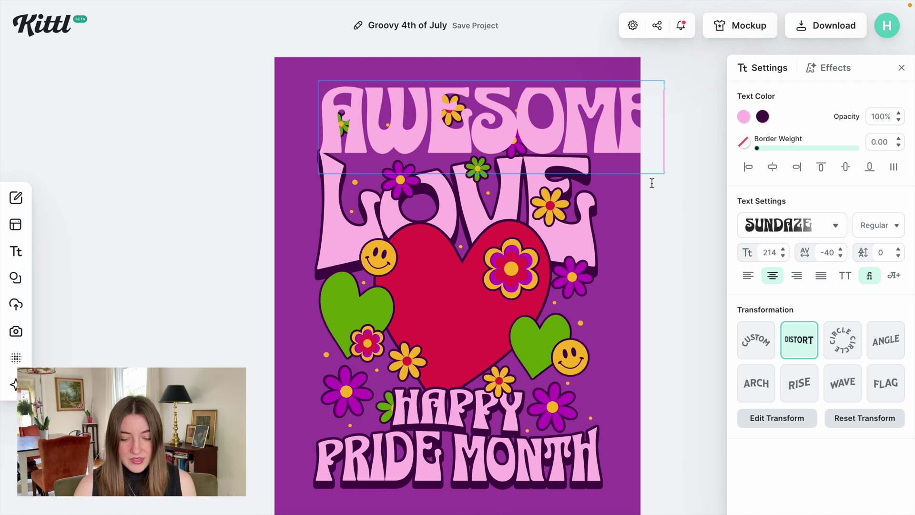
{"action": "key", "text": "Escape"}
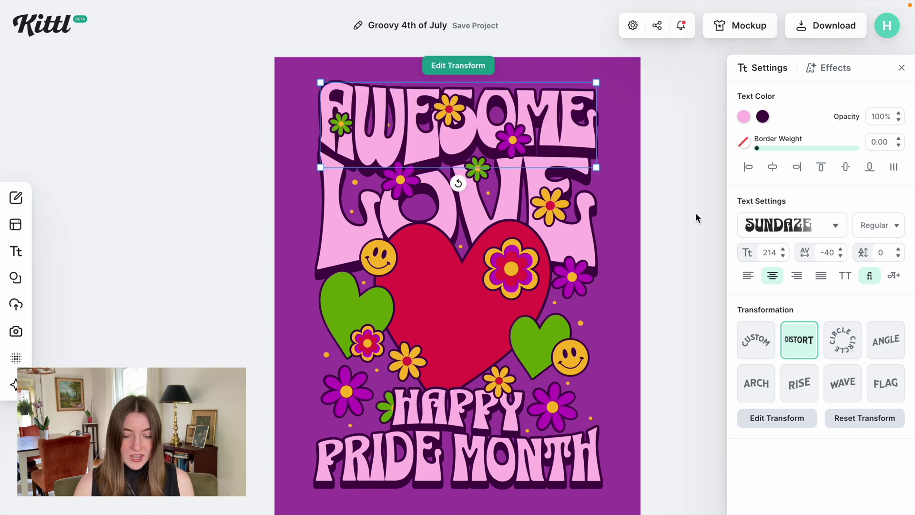
Replace the "LOVE" text on the second line with "SINCE"
{"action": "left_click", "coordinate": [362, 227]}
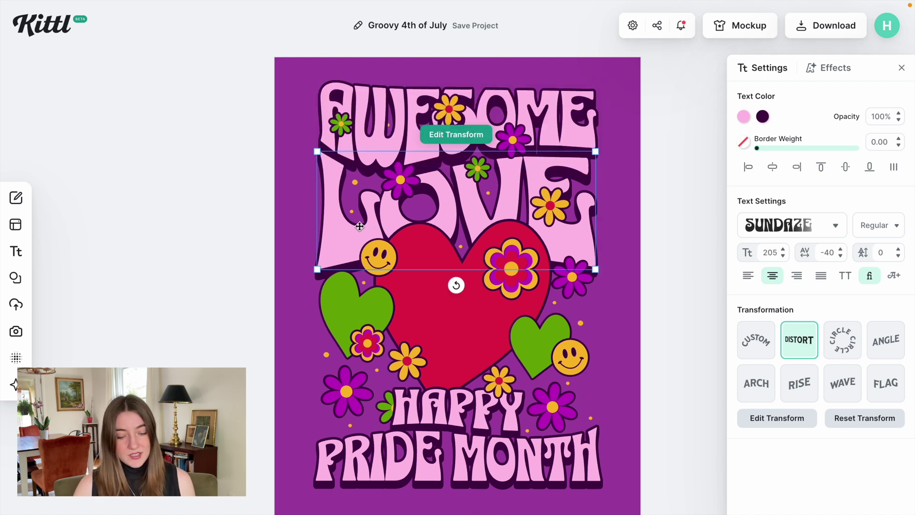
{"action": "double_click", "coordinate": [360, 226]}
{"action": "double_click", "coordinate": [396, 207]}
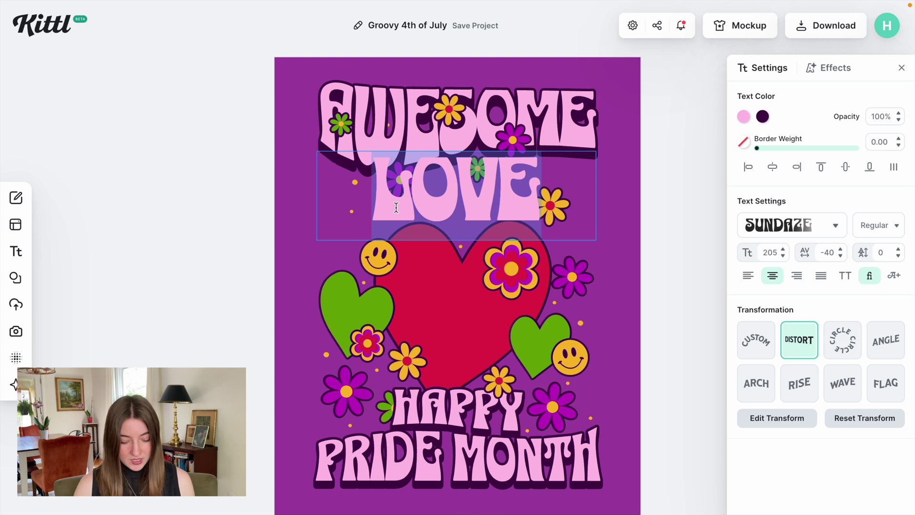
{"action": "type", "text": "SINCE"}
{"action": "key", "text": "Escape"}
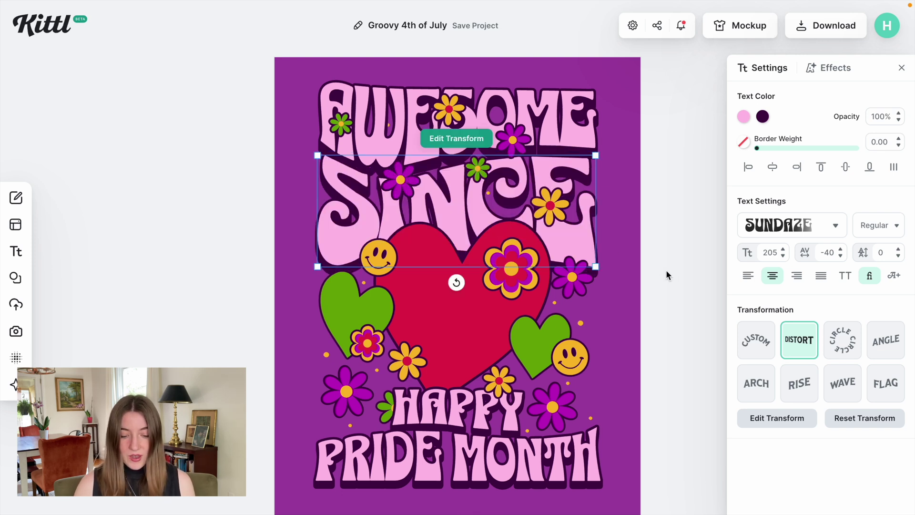
Delete the "PRIDE MONTH" text and replace "HAPPY" beneath the heart with "1776"
{"action": "left_click", "coordinate": [452, 450]}
{"action": "key", "text": "Delete"}
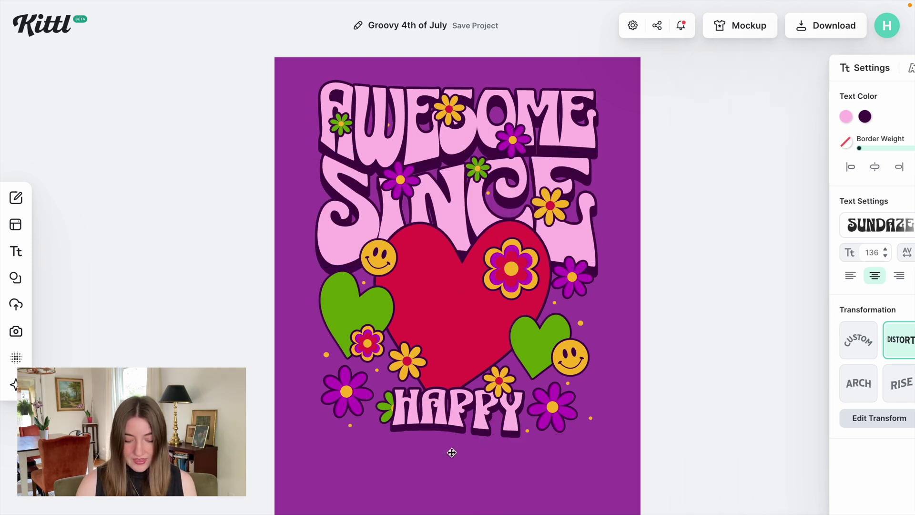
{"action": "left_click", "coordinate": [446, 414]}
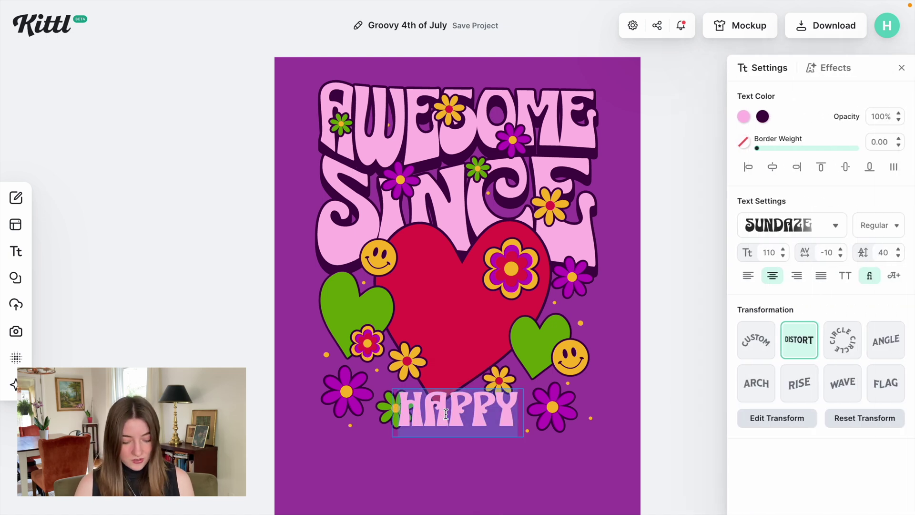
{"action": "type", "text": "1776"}
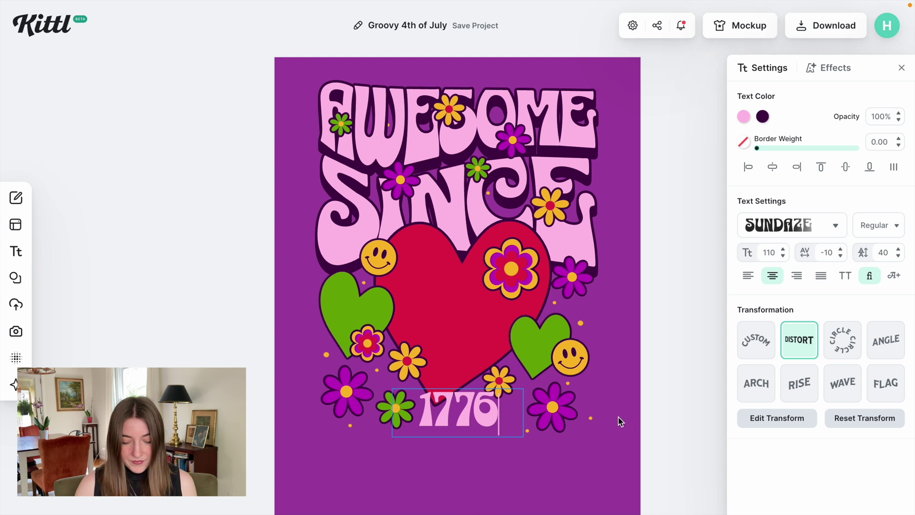
{"action": "key", "text": "Escape"}
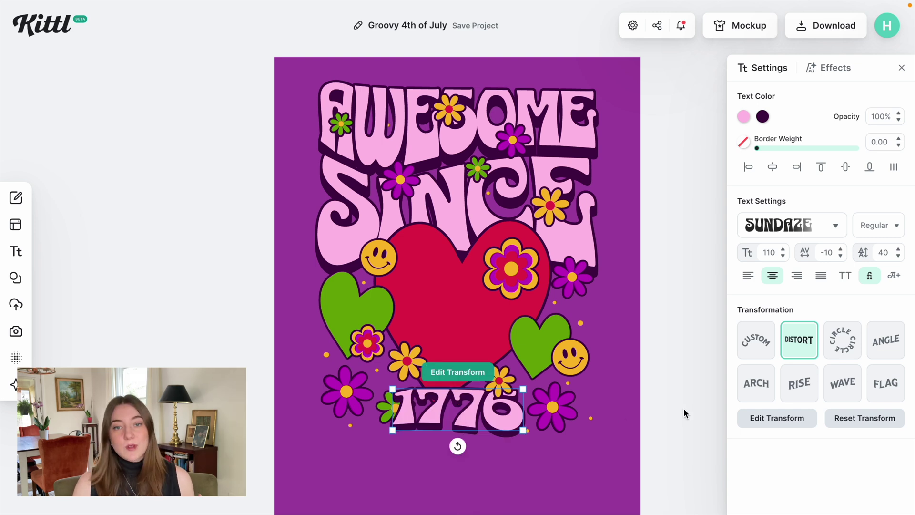
Enlarge "1776" to a text size of about 243 and centre it beneath the heart, spanning the width of the headline
{"action": "double_click", "coordinate": [482, 421]}
{"action": "key", "text": "Escape"}
{"action": "left_click_drag", "start_coordinate": [393, 432], "coordinate": [234, 478]}
{"action": "left_click_drag", "start_coordinate": [368, 461], "coordinate": [451, 463]}
{"action": "key", "text": "Escape"}
{"action": "left_click", "coordinate": [452, 463]}
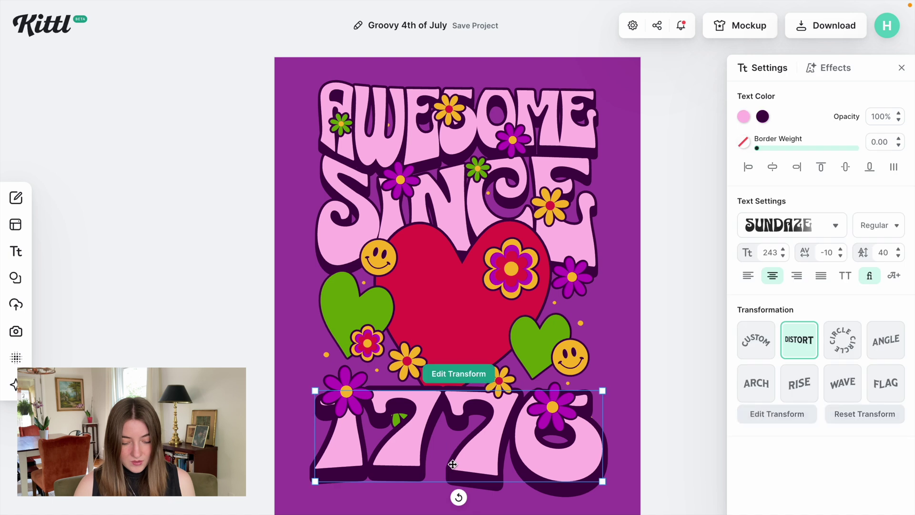
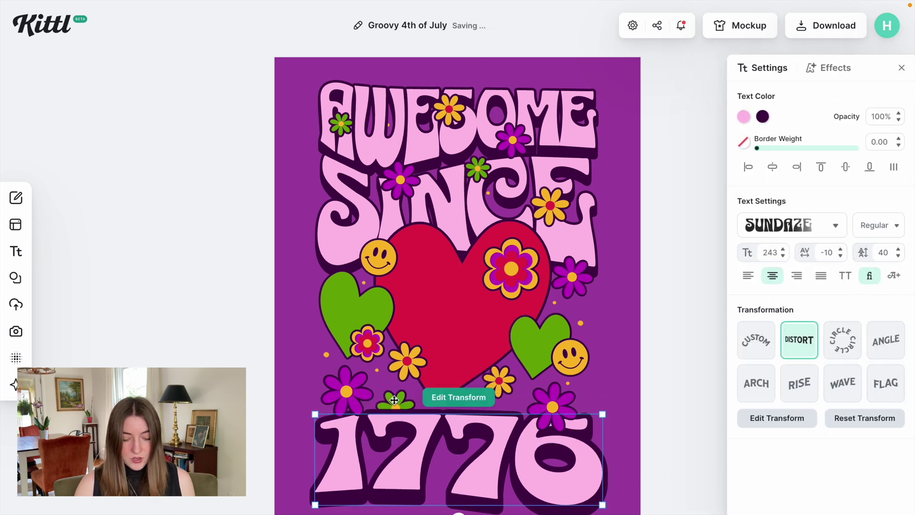
Delete the green flower behind "1776" and the two smiley faces, and move "1776" up against the heart
{"action": "key", "text": "Delete"}
{"action": "left_click_drag", "start_coordinate": [412, 449], "coordinate": [416, 425]}
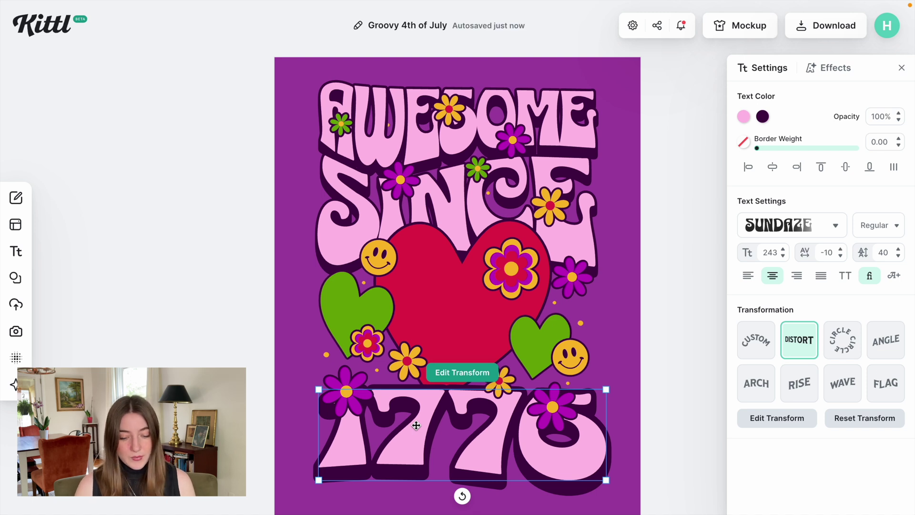
{"action": "left_click", "coordinate": [386, 260]}
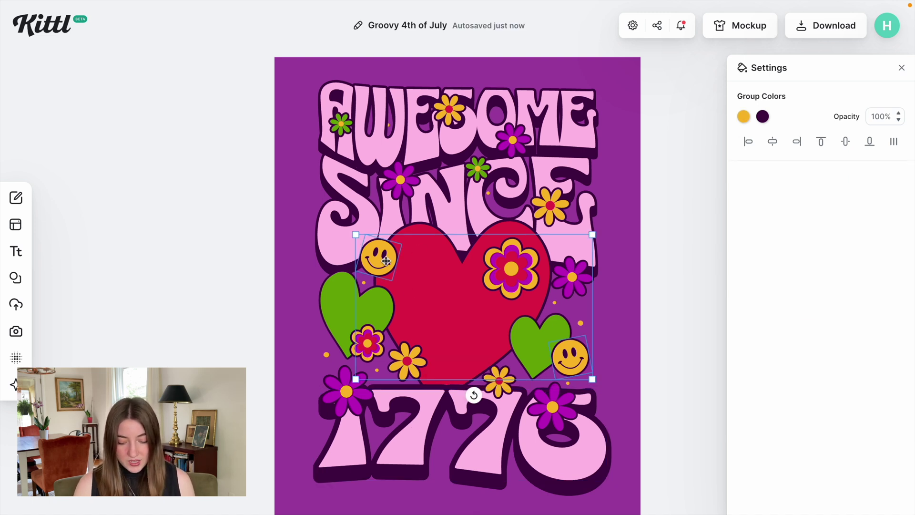
{"action": "key", "text": "Delete"}
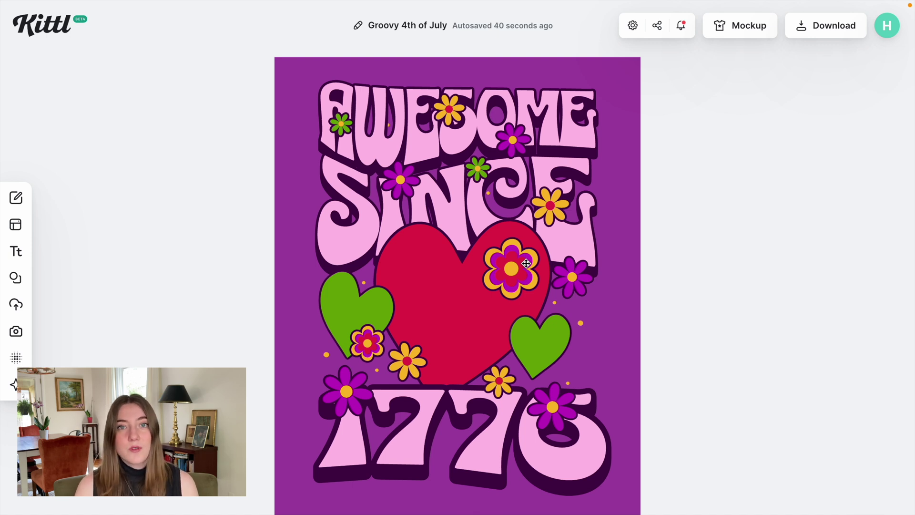
Generate an AI image in the Kawaii Icon clipart style from the prompt "GROOVY RED WHITE AND BLUE 4TH OF JULY ICE CREAM POPCICLE"
{"action": "left_click", "coordinate": [18, 389]}
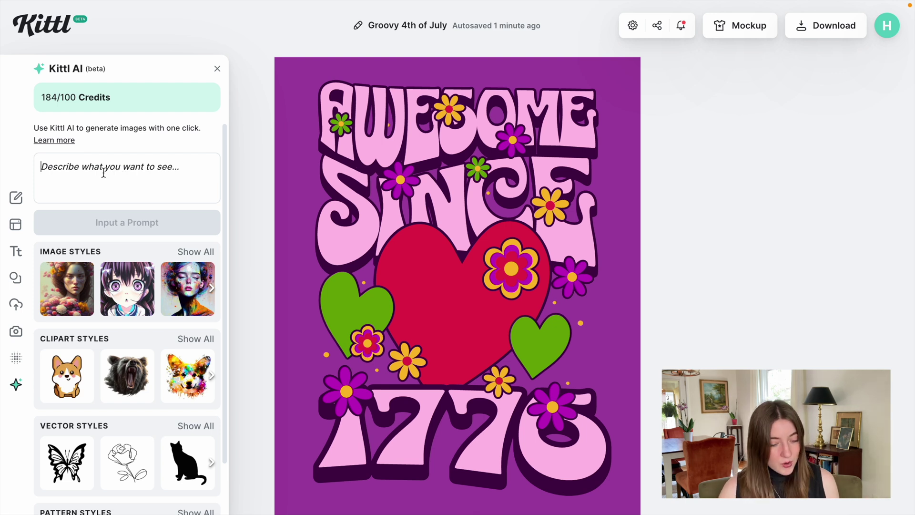
{"action": "type", "text": "GROOVY RED WHITE AND BLUE 4TH OF JULY ICE CREAM POPCICLE"}
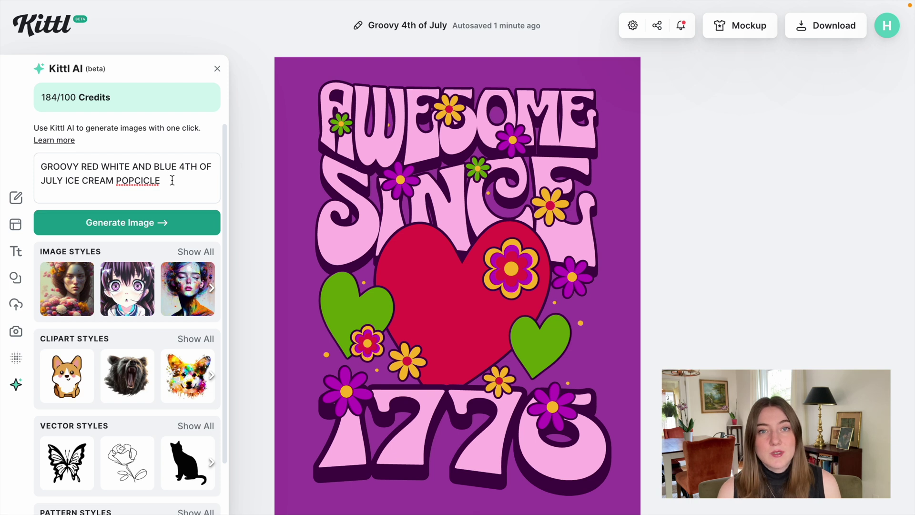
{"action": "left_click", "coordinate": [210, 222]}
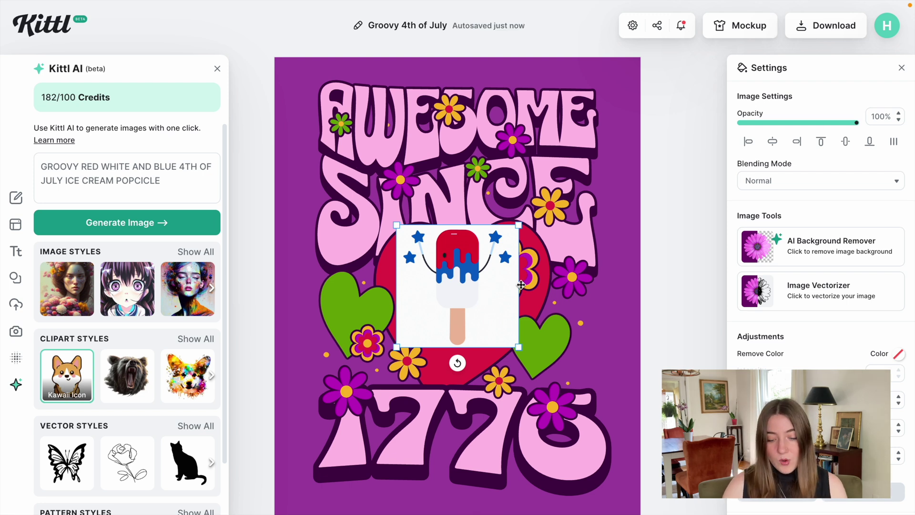
Remove the popsicle image's white background with the AI Background Remover and move the popsicle slightly lower in the central heart
{"action": "left_click", "coordinate": [831, 245]}
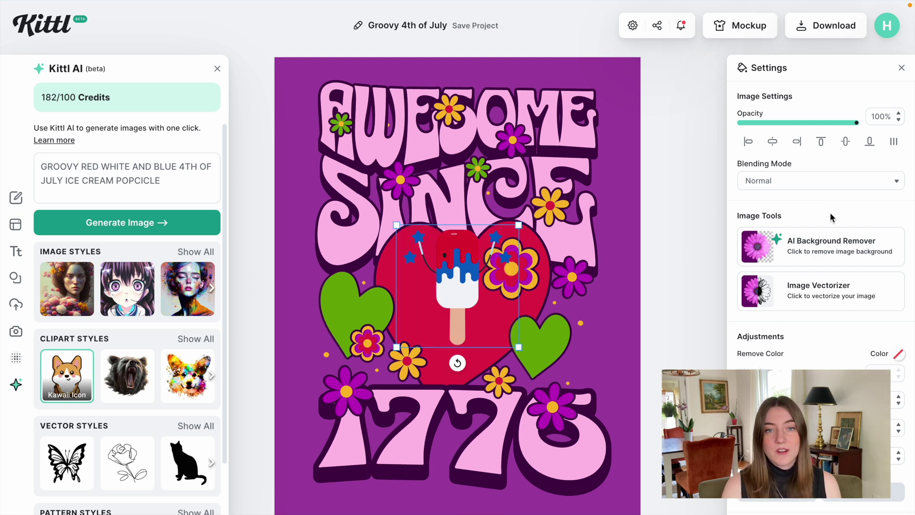
{"action": "left_click_drag", "start_coordinate": [464, 297], "coordinate": [458, 319]}
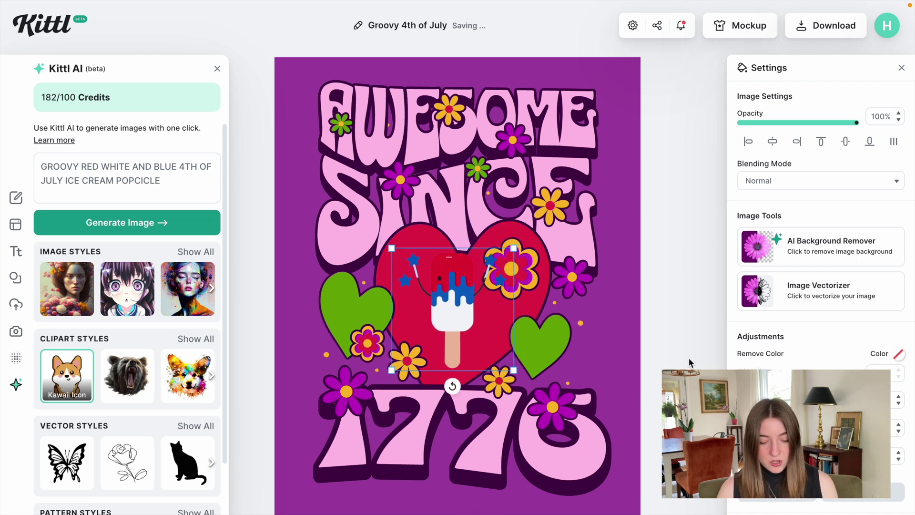
Change the artboard's purple background to dark navy blue, hex 0c134f
{"action": "left_click", "coordinate": [621, 82]}
{"action": "left_click", "coordinate": [630, 86]}
{"action": "left_click", "coordinate": [743, 117]}
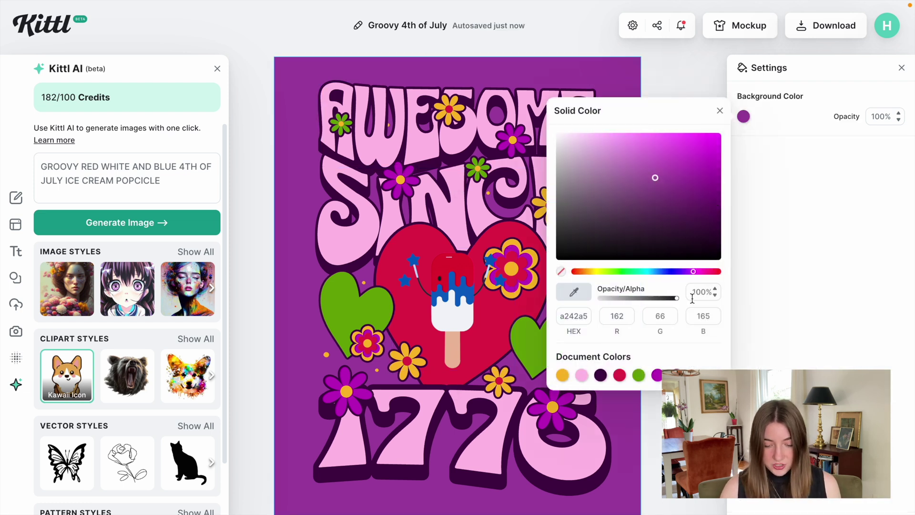
{"action": "left_click_drag", "start_coordinate": [693, 272], "coordinate": [669, 275]}
{"action": "mouse_move", "coordinate": [656, 179]}
{"action": "left_mouse_down"}
{"action": "mouse_move", "coordinate": [702, 210]}
{"action": "mouse_move", "coordinate": [708, 227]}
{"action": "mouse_move", "coordinate": [696, 224]}
{"action": "left_mouse_up"}
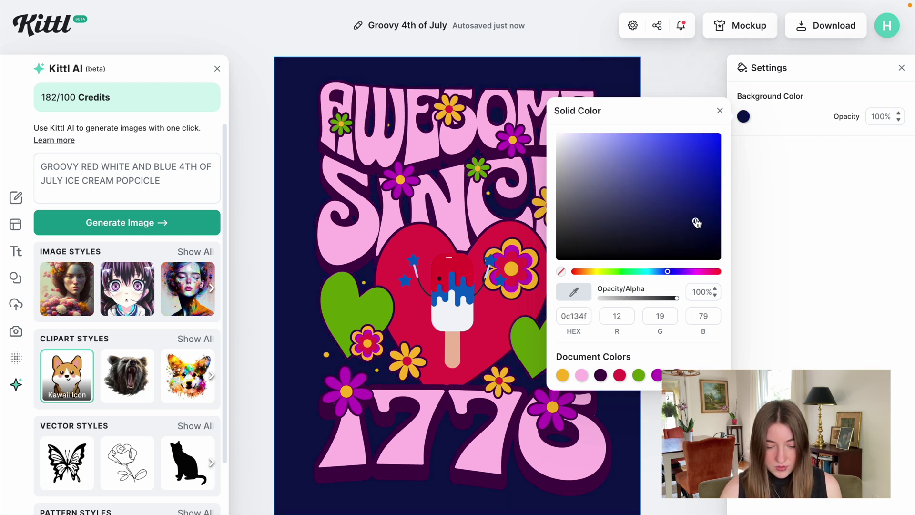
{"action": "left_click", "coordinate": [686, 87]}
Give the "AWESOME" text a white fill and the document's red as shadow colour
{"action": "left_click", "coordinate": [588, 112]}
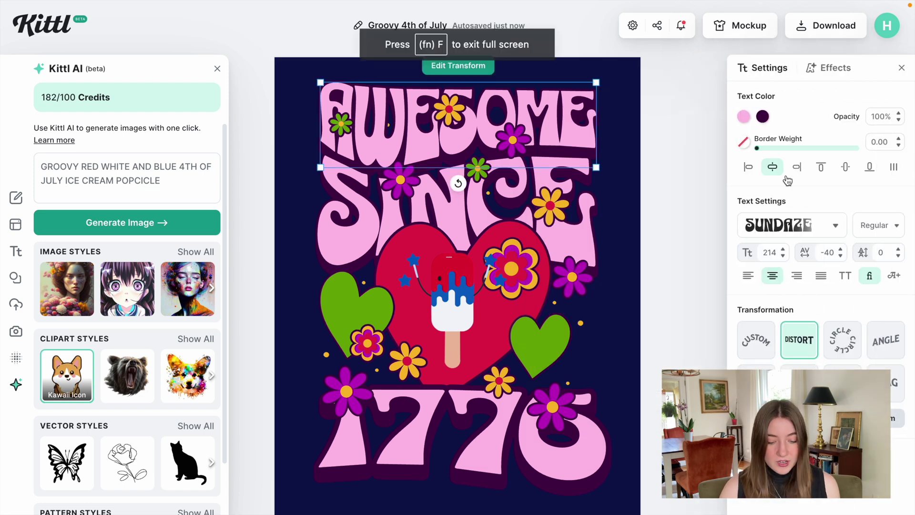
{"action": "left_click", "coordinate": [744, 117]}
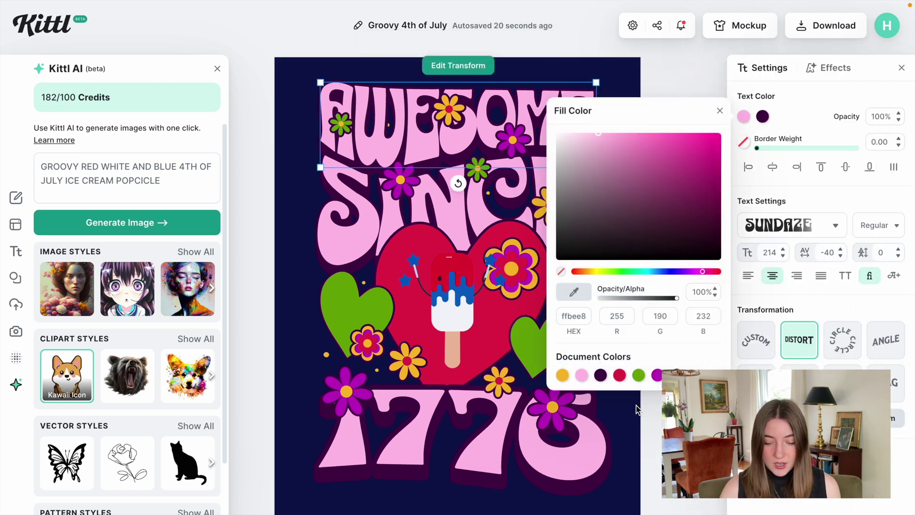
{"action": "left_click", "coordinate": [557, 134]}
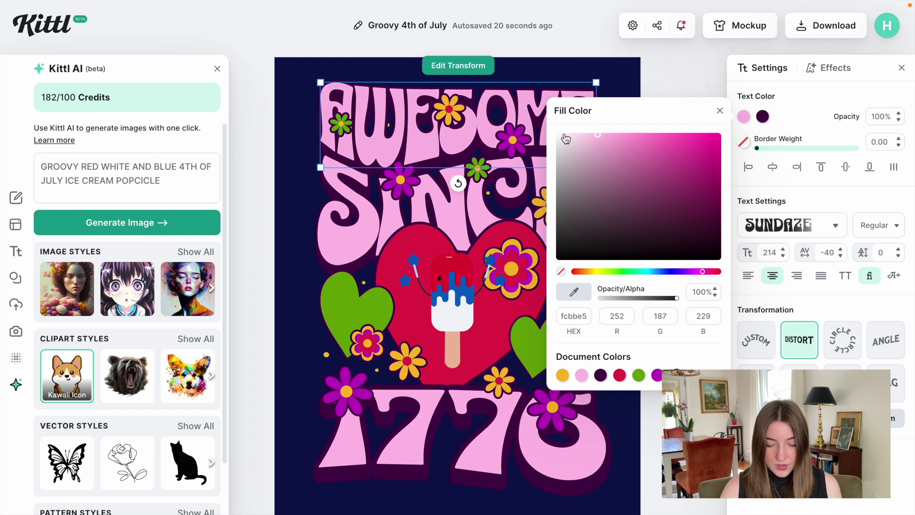
{"action": "left_click", "coordinate": [763, 116]}
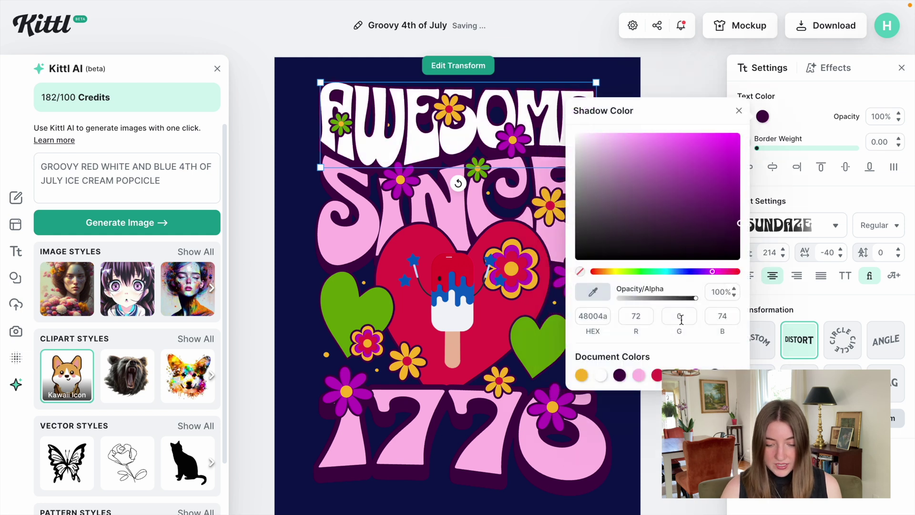
{"action": "left_click", "coordinate": [656, 375]}
Recolour the "SINCE" text with a white fill and a red shadow taken from the document colours
{"action": "left_click", "coordinate": [452, 227]}
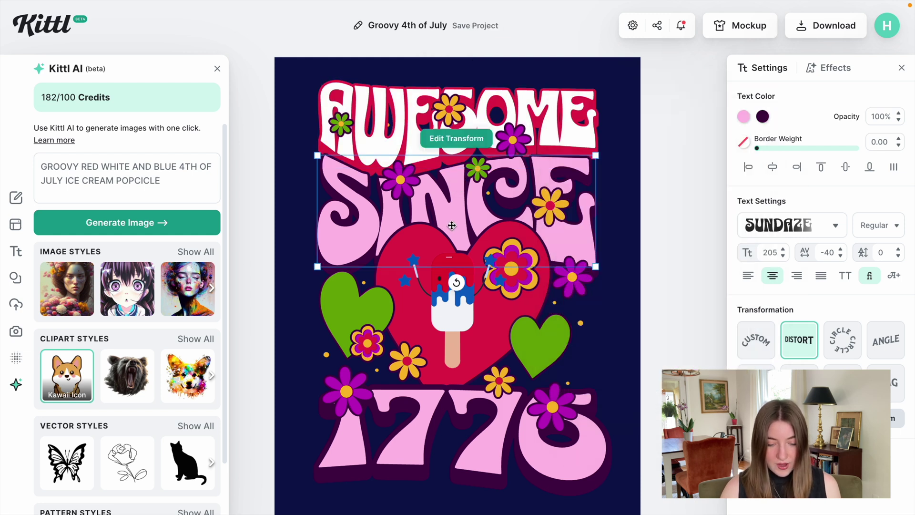
{"action": "left_click", "coordinate": [744, 116]}
{"action": "left_click", "coordinate": [581, 375]}
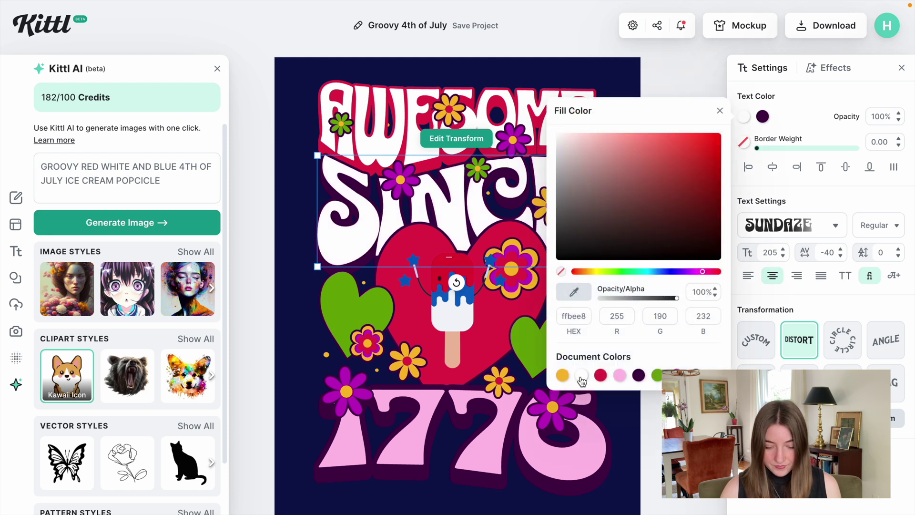
{"action": "left_click", "coordinate": [763, 116]}
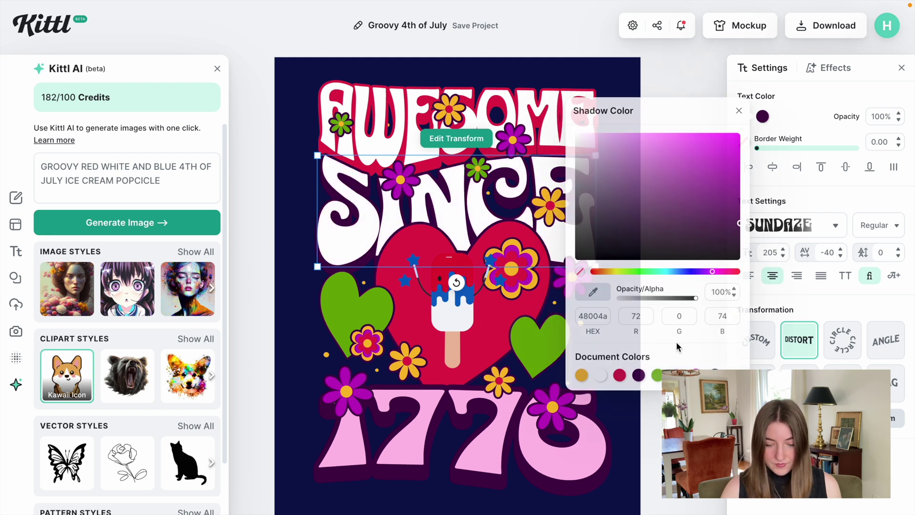
{"action": "left_click", "coordinate": [620, 375]}
Recolour "1776" beneath the heart with the document's white as fill and red as shadow
{"action": "left_click", "coordinate": [597, 399]}
{"action": "left_click", "coordinate": [744, 117]}
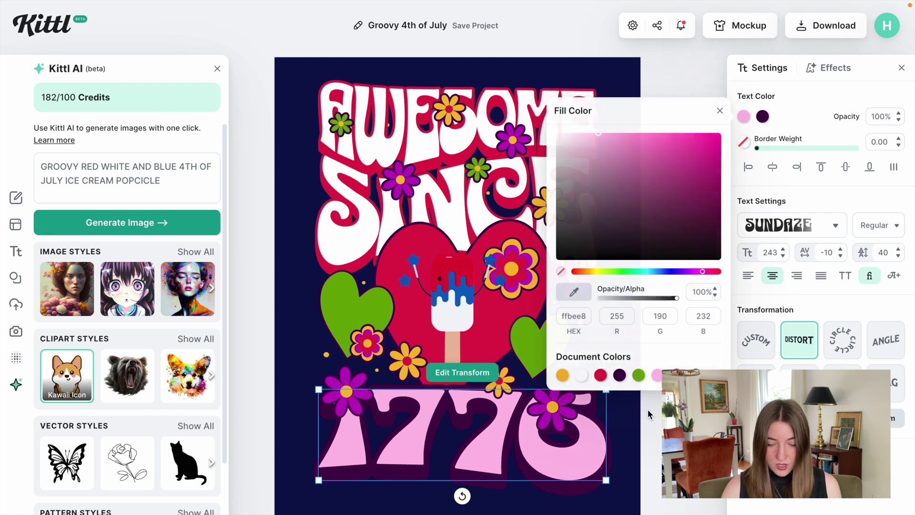
{"action": "left_click", "coordinate": [581, 375]}
{"action": "left_click", "coordinate": [763, 117]}
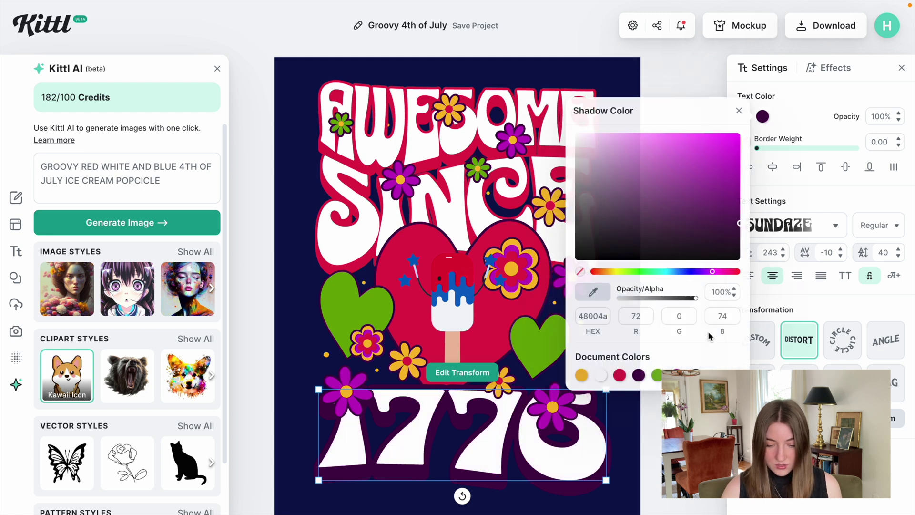
{"action": "left_click", "coordinate": [620, 375]}
Recolour the two small green hearts beside the central heart, fill and outline, in the document's red
{"action": "left_click", "coordinate": [536, 334]}
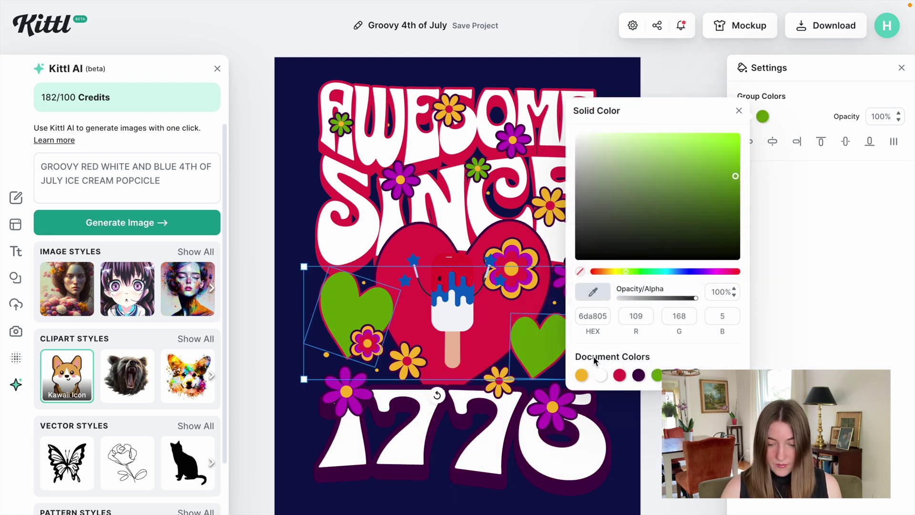
{"action": "left_click", "coordinate": [618, 379]}
{"action": "left_click", "coordinate": [656, 84]}
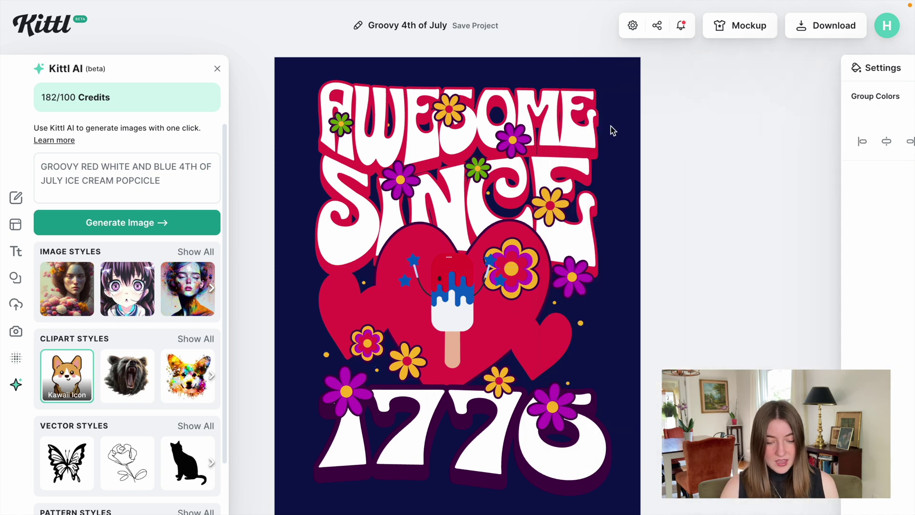
Recolour the large central heart light blue and tilt the popsicle slightly counterclockwise inside it
{"action": "left_click", "coordinate": [405, 242]}
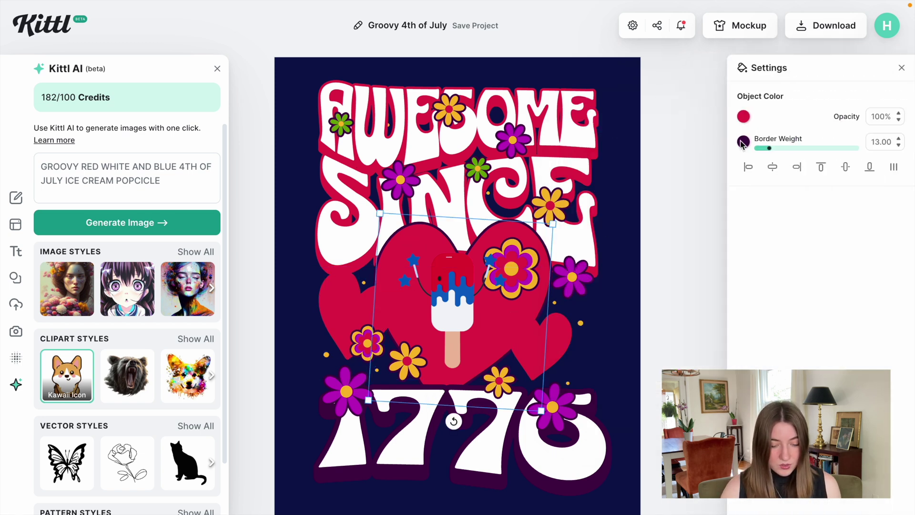
{"action": "left_click", "coordinate": [743, 116]}
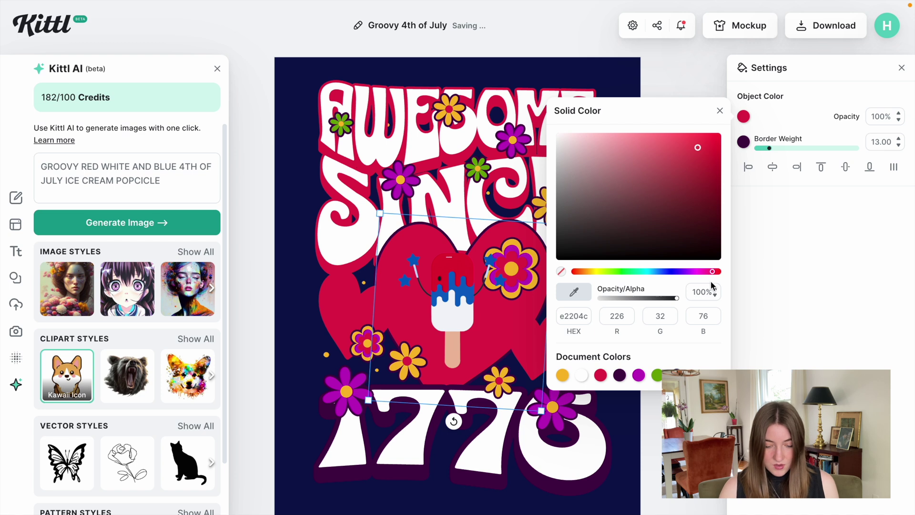
{"action": "left_click_drag", "start_coordinate": [712, 275], "coordinate": [648, 275]}
{"action": "left_click", "coordinate": [660, 273]}
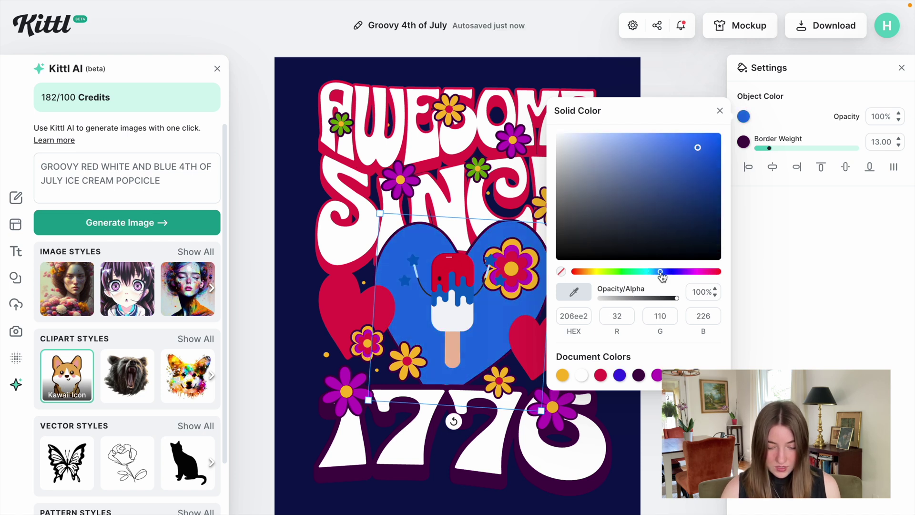
{"action": "left_click", "coordinate": [456, 301]}
{"action": "left_click_drag", "start_coordinate": [452, 385], "coordinate": [436, 375]}
Recolour the flower group's yellow parts white and its purple parts the same light blue as the large heart
{"action": "left_click", "coordinate": [518, 144]}
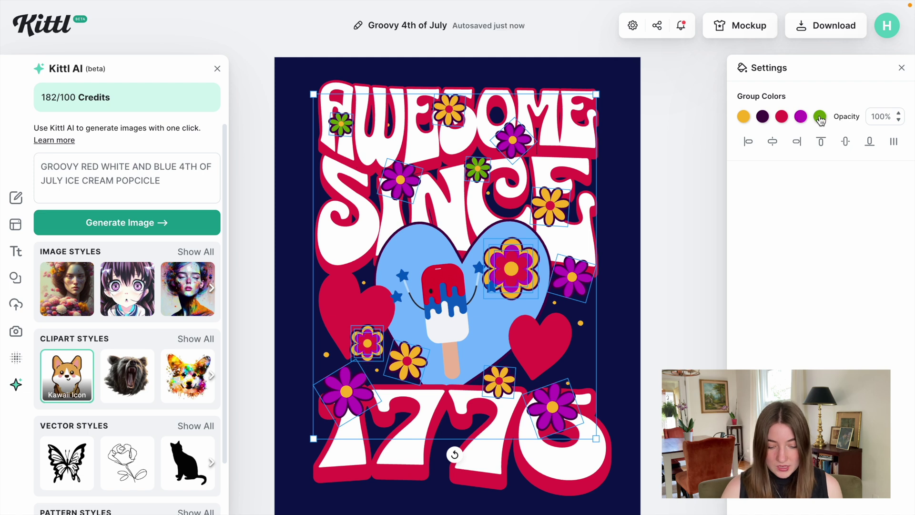
{"action": "left_click", "coordinate": [581, 375]}
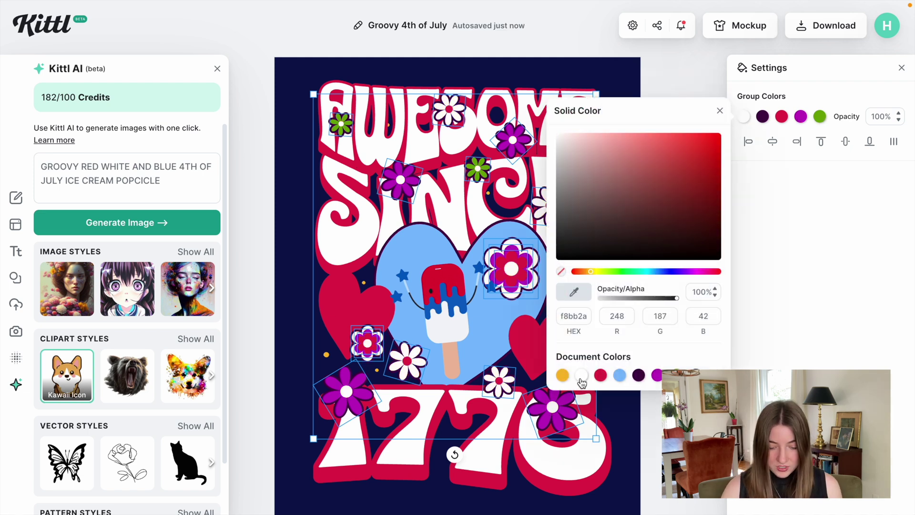
{"action": "left_click", "coordinate": [734, 93]}
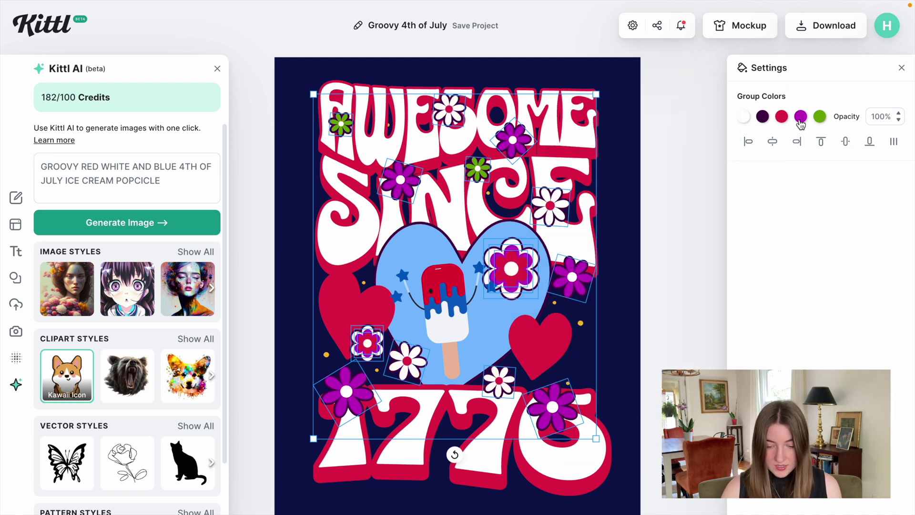
{"action": "left_click", "coordinate": [801, 117]}
{"action": "left_click", "coordinate": [693, 375]}
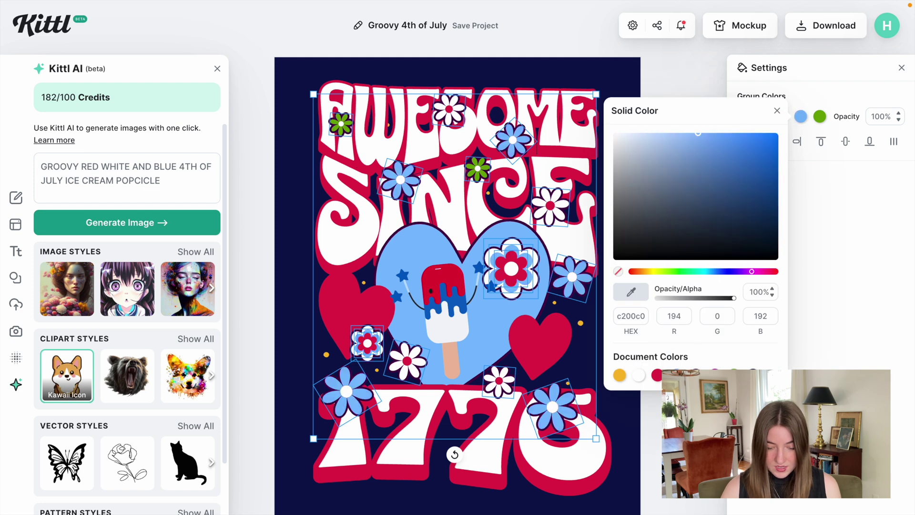
Recolour the green parts of the flower group light pink
{"action": "left_click", "coordinate": [820, 116]}
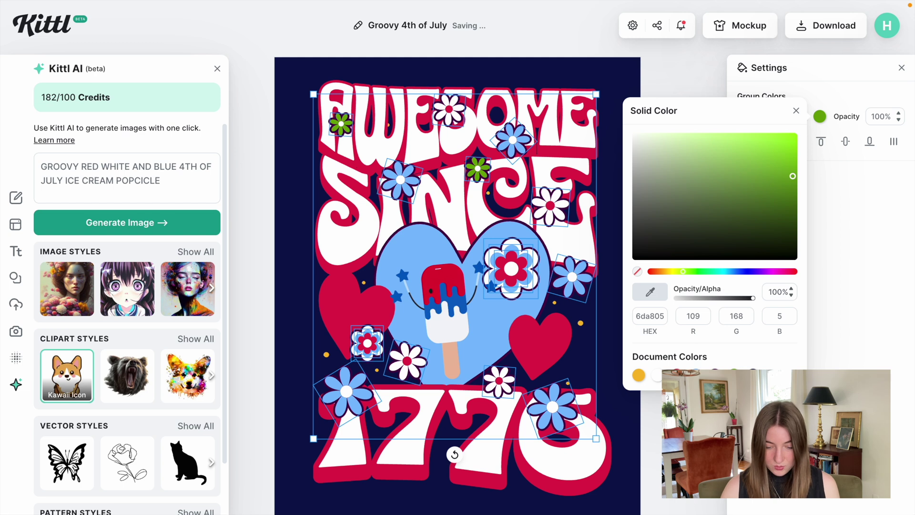
{"action": "left_click", "coordinate": [789, 272]}
{"action": "mouse_move", "coordinate": [758, 169]}
{"action": "left_mouse_down"}
{"action": "mouse_move", "coordinate": [774, 151]}
{"action": "mouse_move", "coordinate": [743, 137]}
{"action": "mouse_move", "coordinate": [685, 130]}
{"action": "left_mouse_up"}
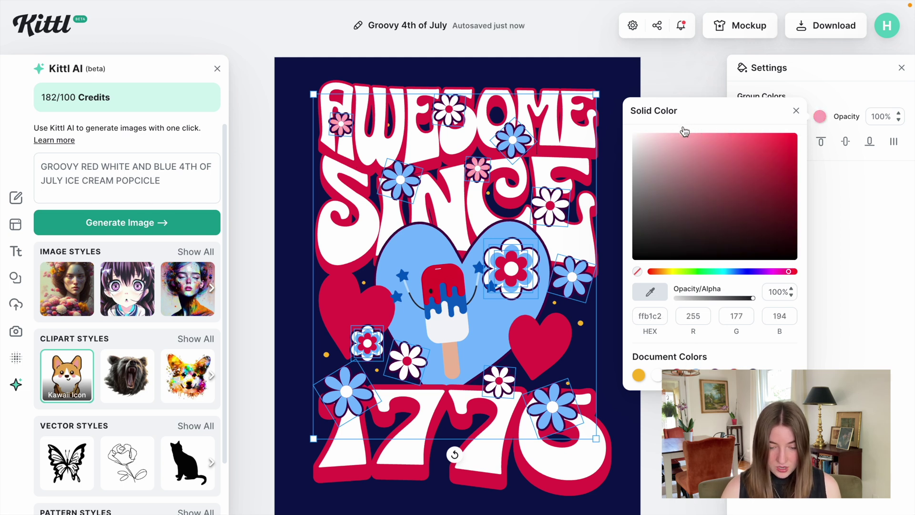
{"action": "left_click", "coordinate": [820, 81]}
{"action": "left_click", "coordinate": [684, 333]}
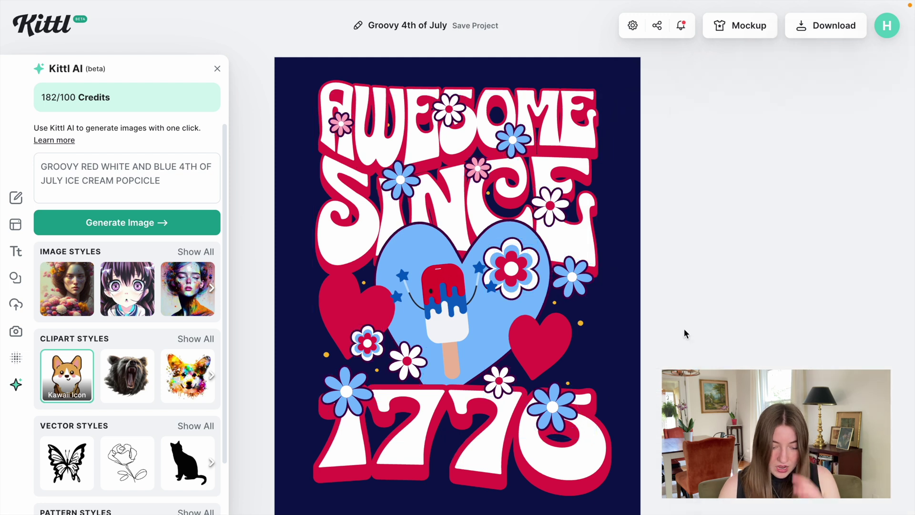
Ungroup the flowers so that each one can be placed individually
{"action": "left_click", "coordinate": [511, 143]}
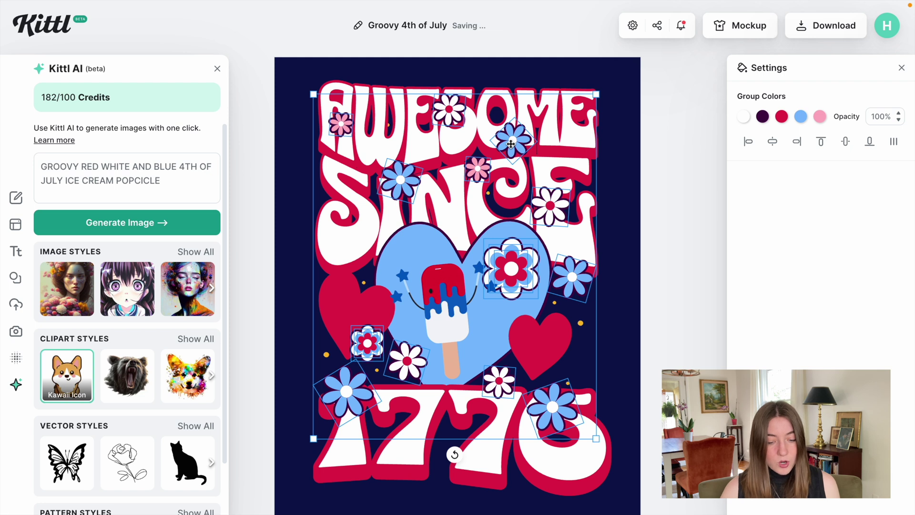
{"action": "right_click", "coordinate": [510, 144]}
{"action": "left_click", "coordinate": [550, 208]}
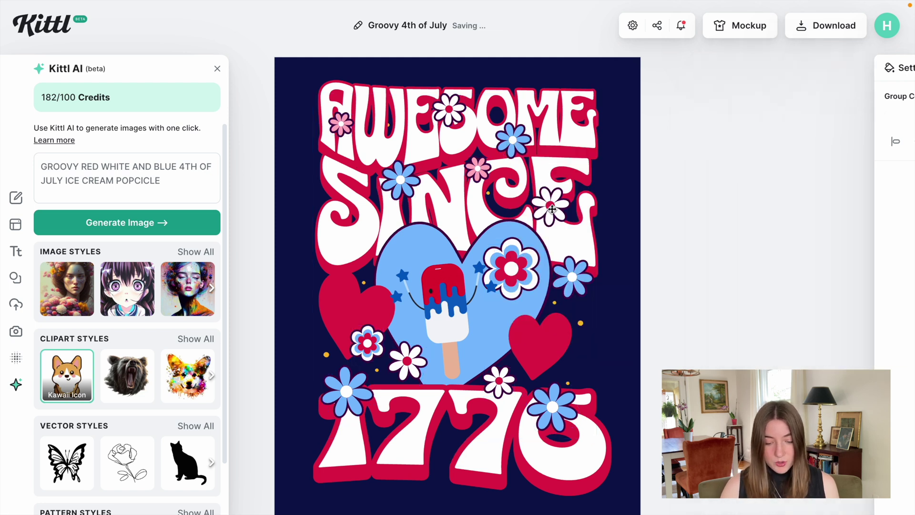
Move the white flower above "AWESOME", the pink flower to its upper-left corner, and the other white flower past the end of "SINCE"
{"action": "left_click_drag", "start_coordinate": [449, 109], "coordinate": [444, 81]}
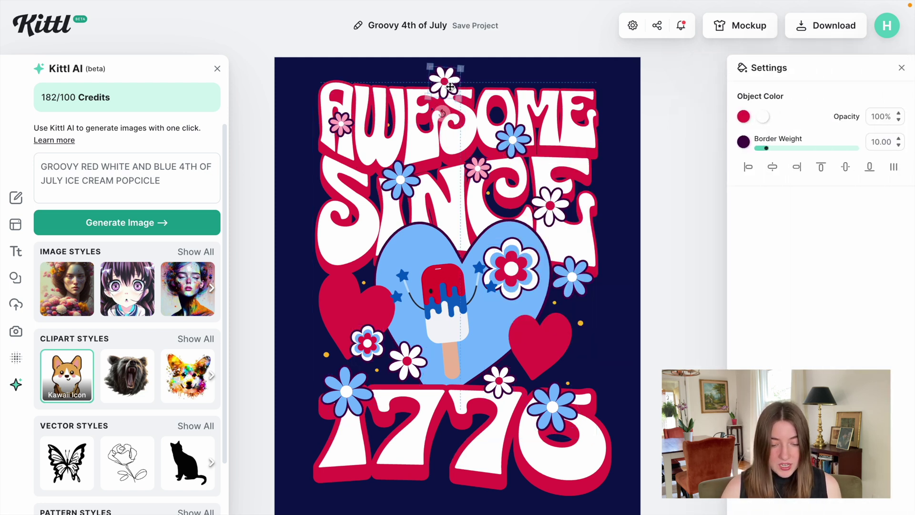
{"action": "left_click_drag", "start_coordinate": [342, 126], "coordinate": [316, 91]}
{"action": "left_click_drag", "start_coordinate": [552, 216], "coordinate": [604, 221]}
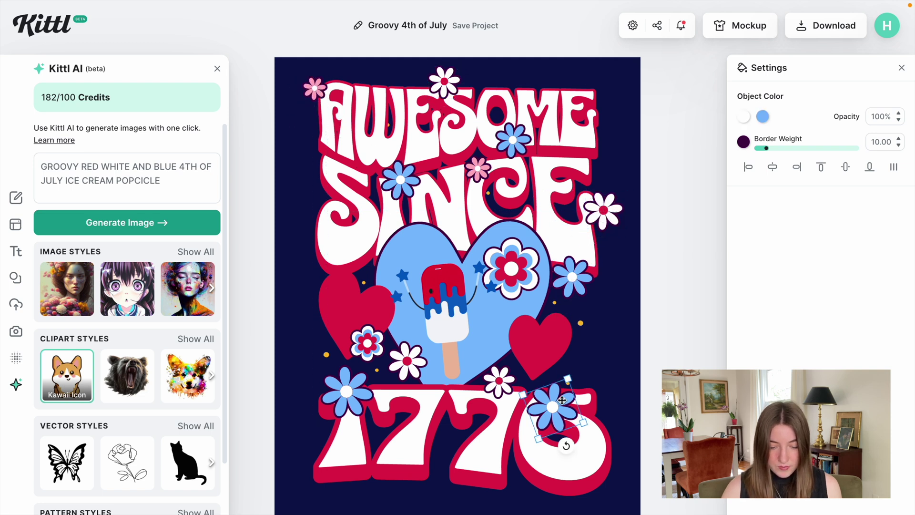
Move the two blue flowers to the outer upper corners of "1776" and the large layered flower to the blue heart's upper-right edge
{"action": "left_click_drag", "start_coordinate": [552, 406], "coordinate": [591, 379]}
{"action": "left_click_drag", "start_coordinate": [346, 391], "coordinate": [326, 378]}
{"action": "left_click_drag", "start_coordinate": [405, 362], "coordinate": [403, 359]}
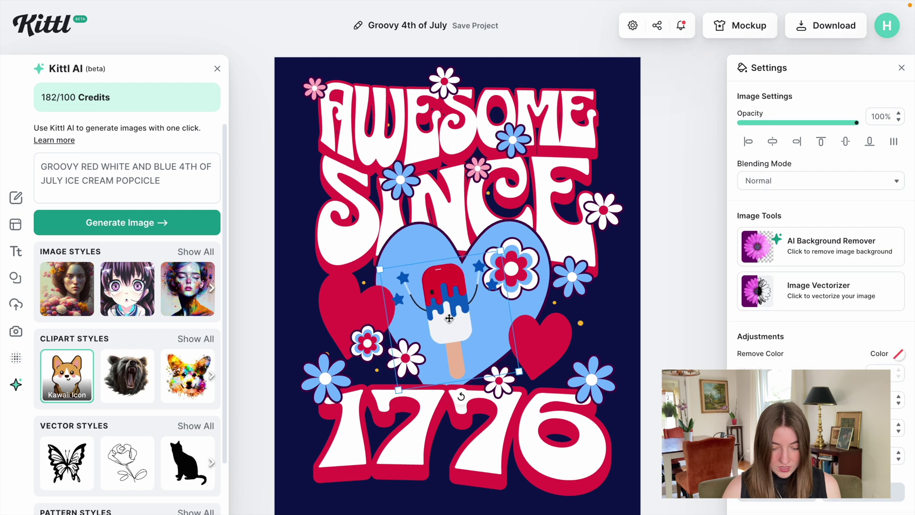
{"action": "left_click_drag", "start_coordinate": [511, 268], "coordinate": [535, 250]}
{"action": "left_click", "coordinate": [540, 341]}
{"action": "left_click", "coordinate": [696, 348]}
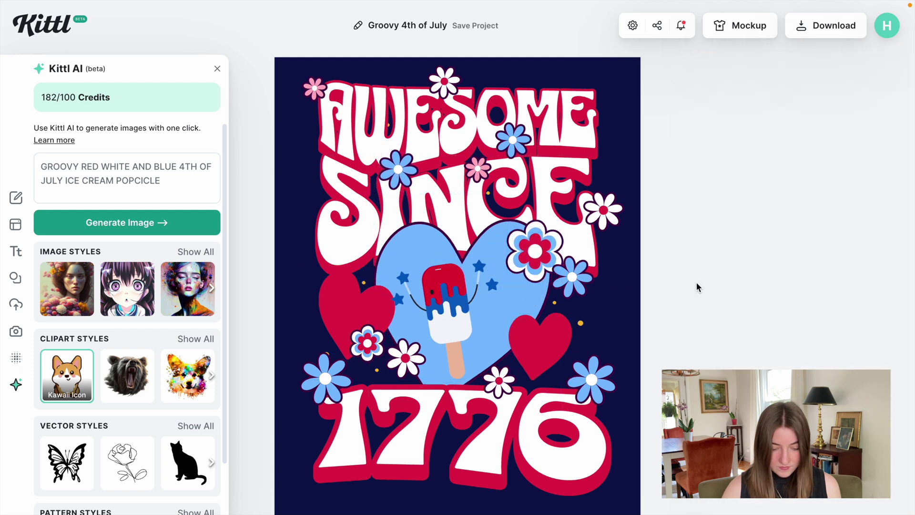
Move the small red hearts inward over the blue heart and shift the blue flower below the layered flower outward
{"action": "left_click", "coordinate": [501, 292]}
{"action": "left_click_drag", "start_coordinate": [446, 294], "coordinate": [439, 289]}
{"action": "left_click_drag", "start_coordinate": [540, 341], "coordinate": [531, 329]}
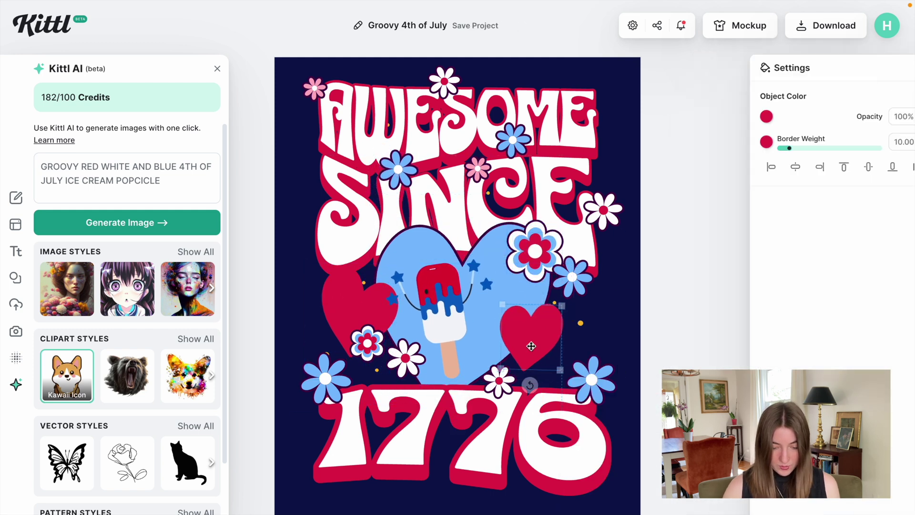
{"action": "left_click_drag", "start_coordinate": [572, 276], "coordinate": [586, 286]}
Shift the popsicle slightly to the right and shrink it a little to fit between the two red hearts
{"action": "left_click_drag", "start_coordinate": [442, 295], "coordinate": [451, 296]}
{"action": "left_click_drag", "start_coordinate": [379, 268], "coordinate": [387, 276]}
{"action": "left_click", "coordinate": [677, 341]}
{"action": "key", "text": "ctrl+z"}
{"action": "left_click", "coordinate": [696, 335]}
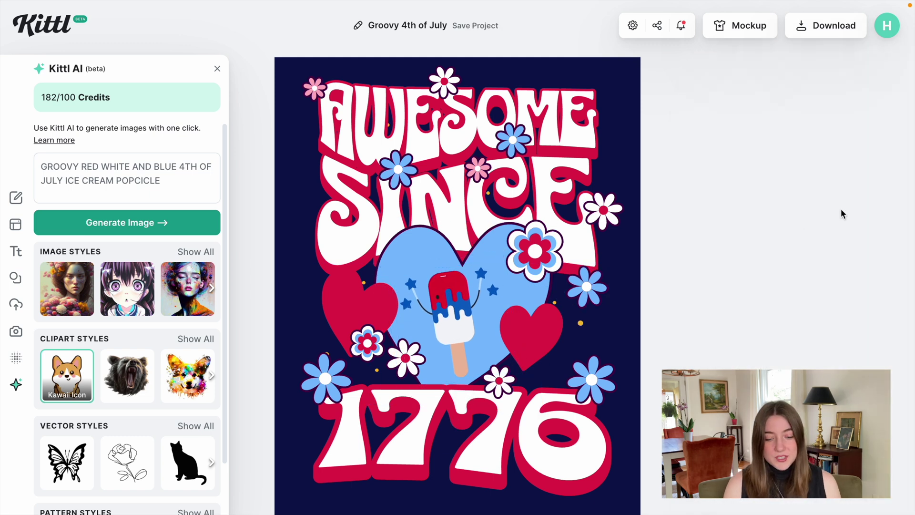
Set the download size unit to pixels and the resolution to 300 DPI
{"action": "left_click", "coordinate": [820, 26]}
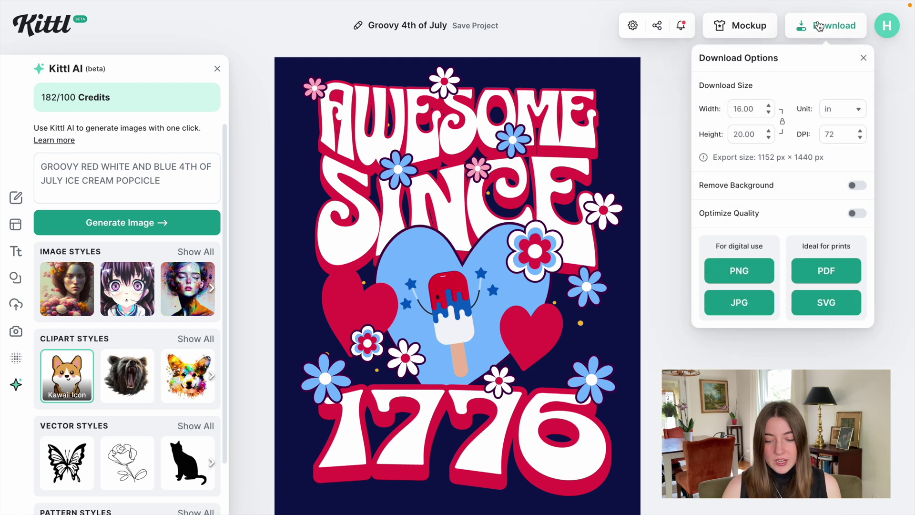
{"action": "left_click", "coordinate": [856, 115]}
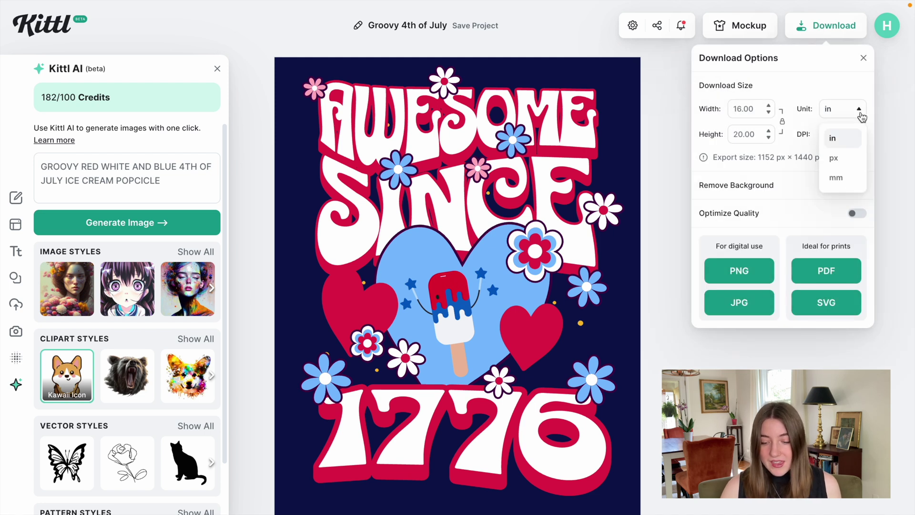
{"action": "left_click", "coordinate": [841, 164]}
{"action": "double_click", "coordinate": [843, 135]}
{"action": "type", "text": "300"}
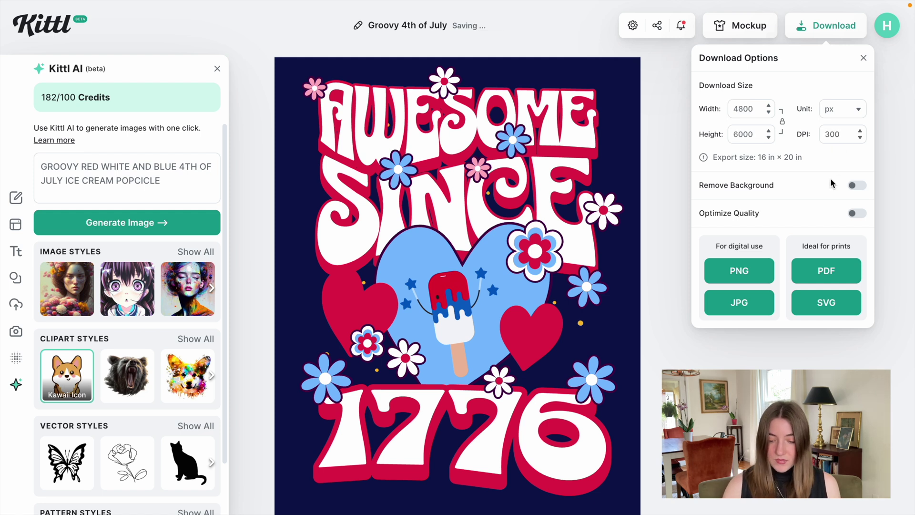
Turn on background removal and quality optimization, and download the design as a PNG
{"action": "left_click", "coordinate": [858, 187]}
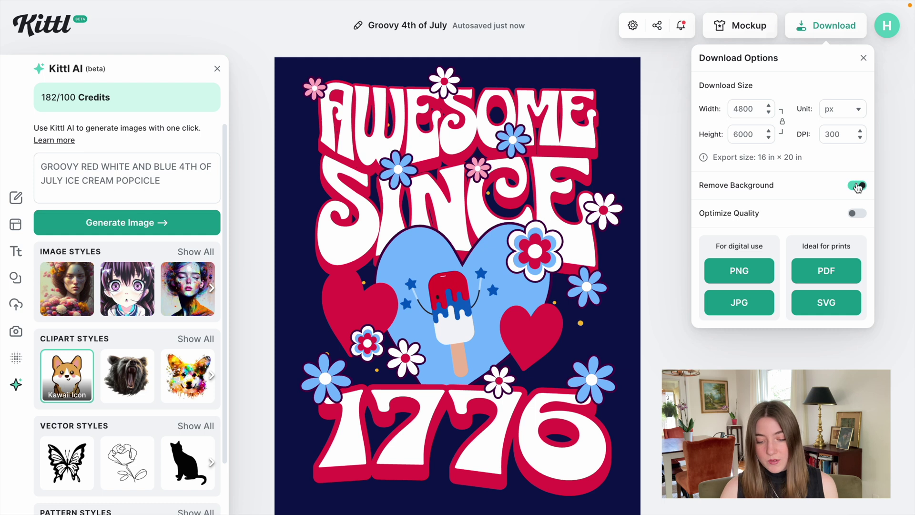
{"action": "left_click", "coordinate": [858, 214]}
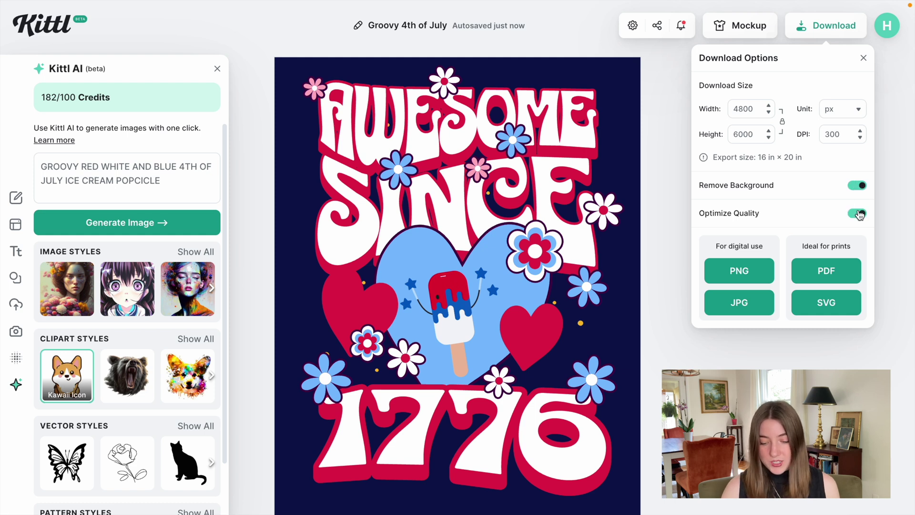
{"action": "left_click", "coordinate": [734, 270]}
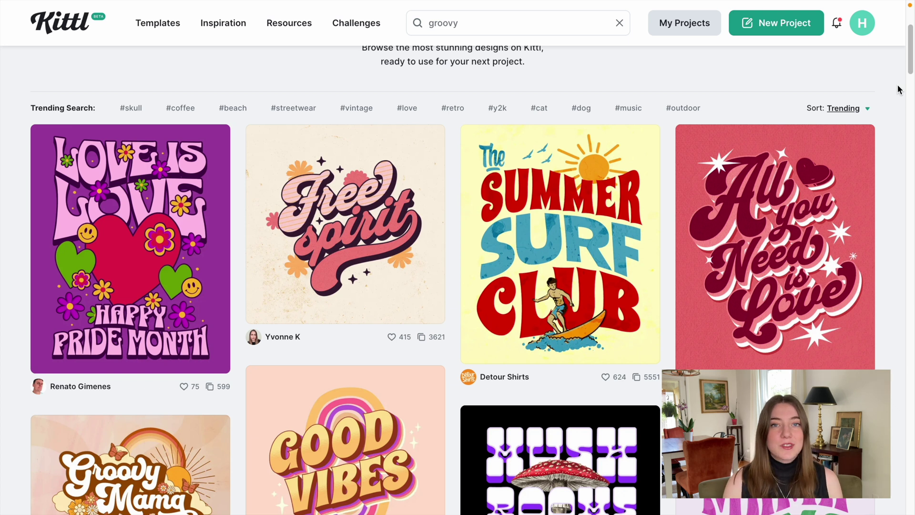
Browse the groovy template results for another retro design to adapt
{"action": "scroll", "coordinate": [900, 90], "scroll_direction": "down", "scroll_amount": 2}
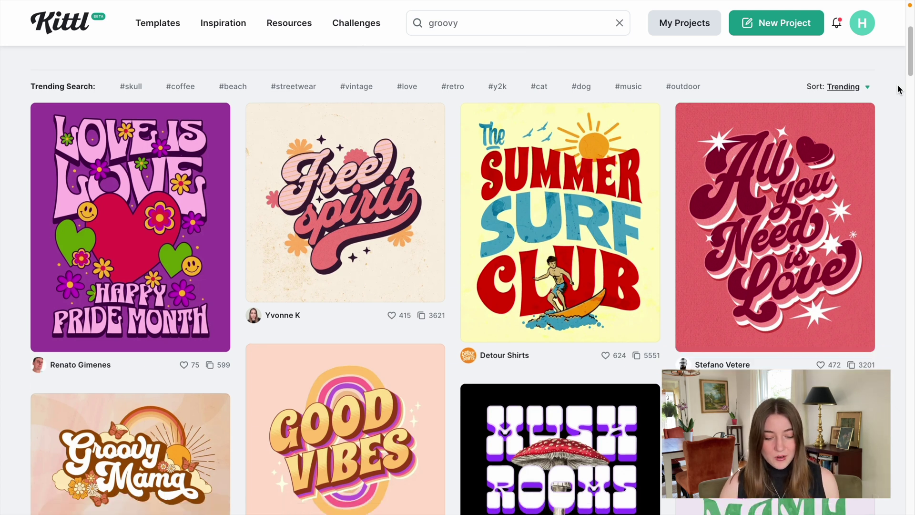
{"action": "scroll", "coordinate": [899, 90], "scroll_direction": "down", "scroll_amount": 1}
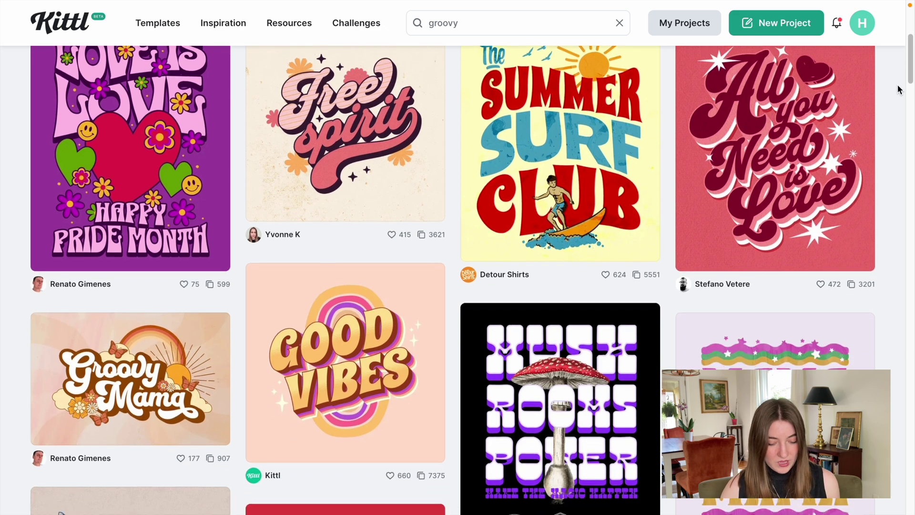
{"action": "scroll", "coordinate": [899, 89], "scroll_direction": "down", "scroll_amount": 6}
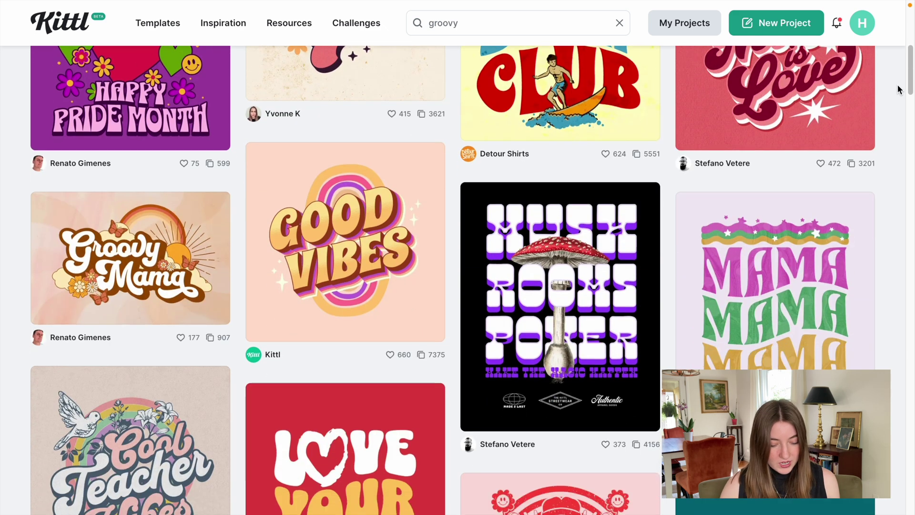
{"action": "scroll", "coordinate": [899, 90], "scroll_direction": "down", "scroll_amount": 9}
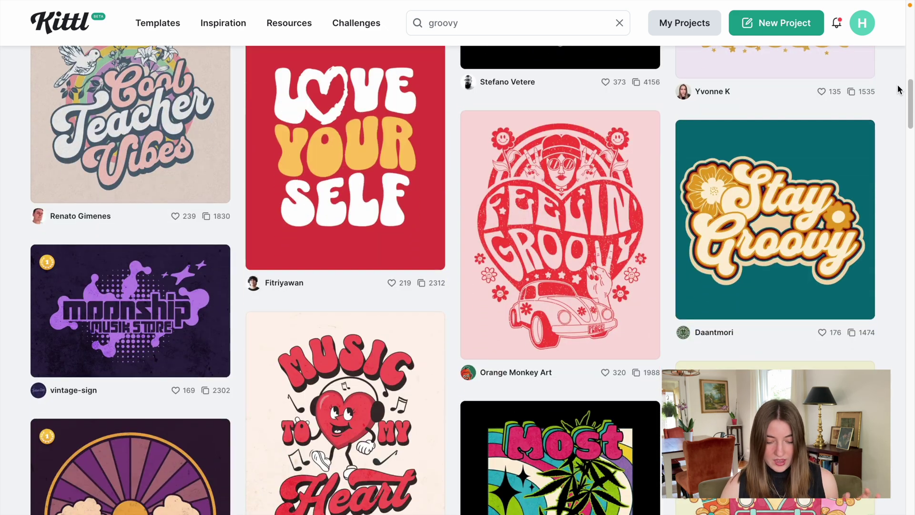
{"action": "scroll", "coordinate": [899, 90], "scroll_direction": "down", "scroll_amount": 1}
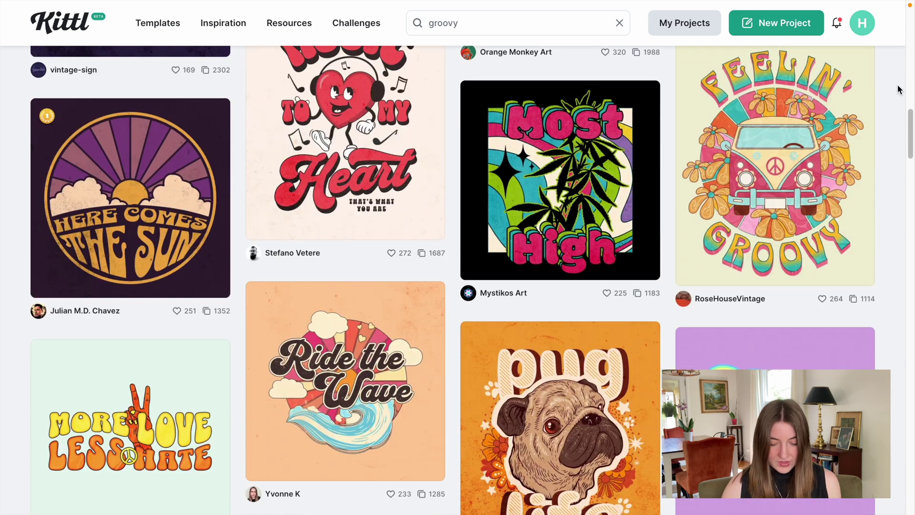
{"action": "scroll", "coordinate": [899, 90], "scroll_direction": "down", "scroll_amount": 3}
{"action": "scroll", "coordinate": [898, 90], "scroll_direction": "down", "scroll_amount": 5}
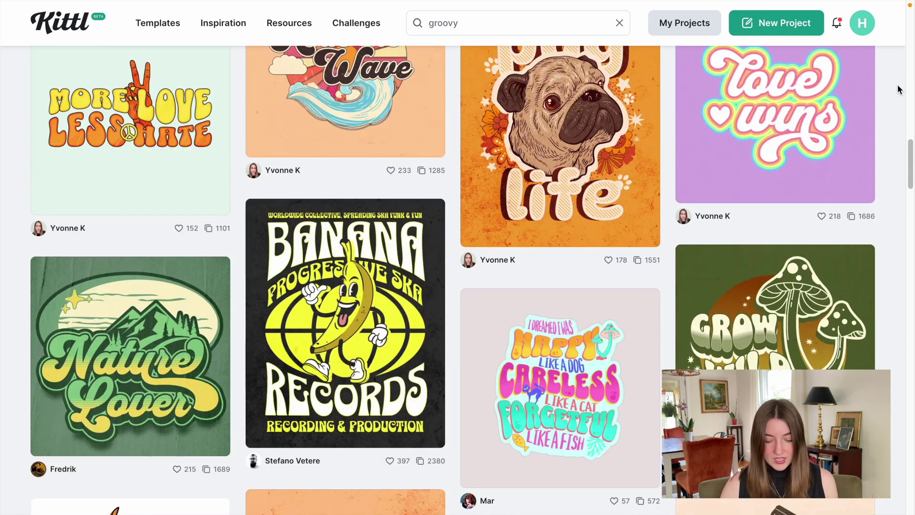
{"action": "scroll", "coordinate": [898, 89], "scroll_direction": "down", "scroll_amount": 1}
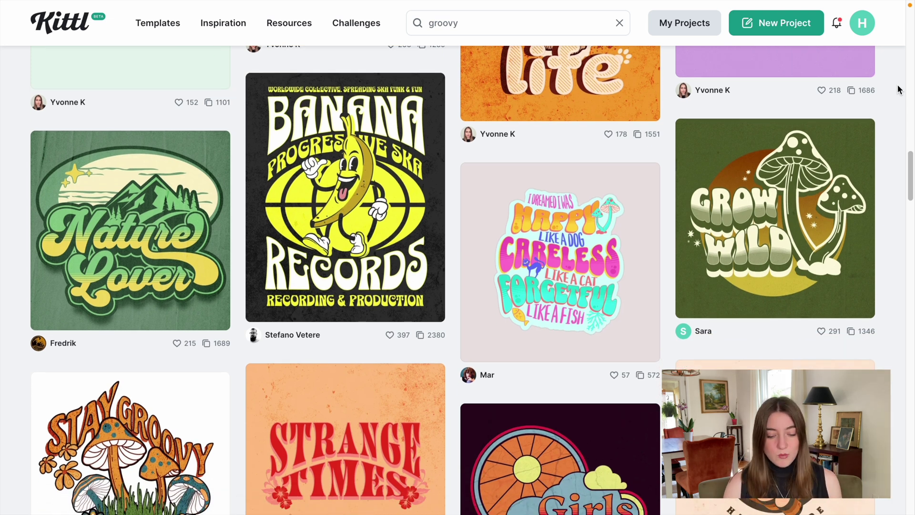
{"action": "scroll", "coordinate": [897, 89], "scroll_direction": "down", "scroll_amount": 12}
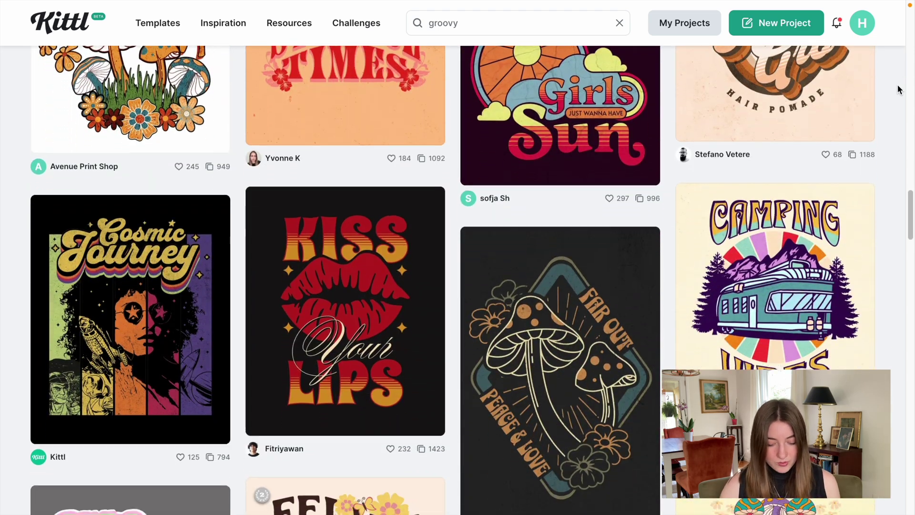
{"action": "scroll", "coordinate": [898, 87], "scroll_direction": "down", "scroll_amount": 12}
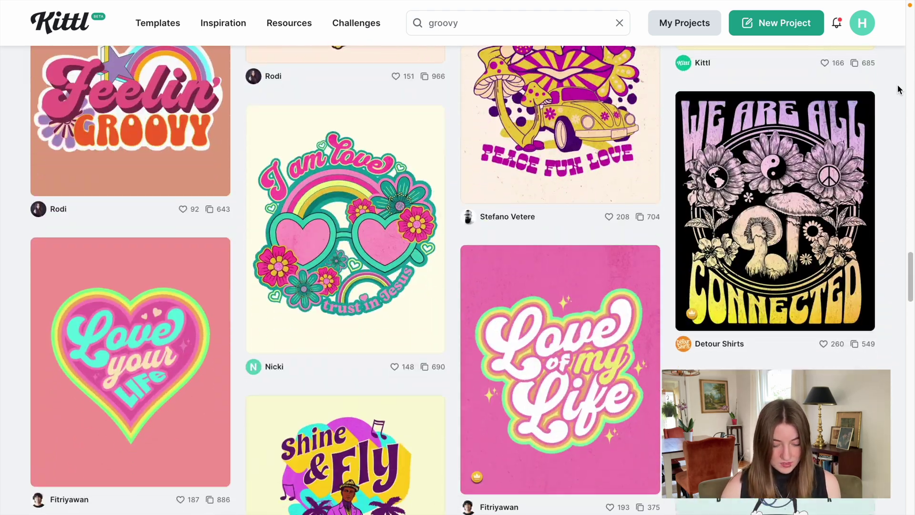
{"action": "scroll", "coordinate": [897, 89], "scroll_direction": "down", "scroll_amount": 11}
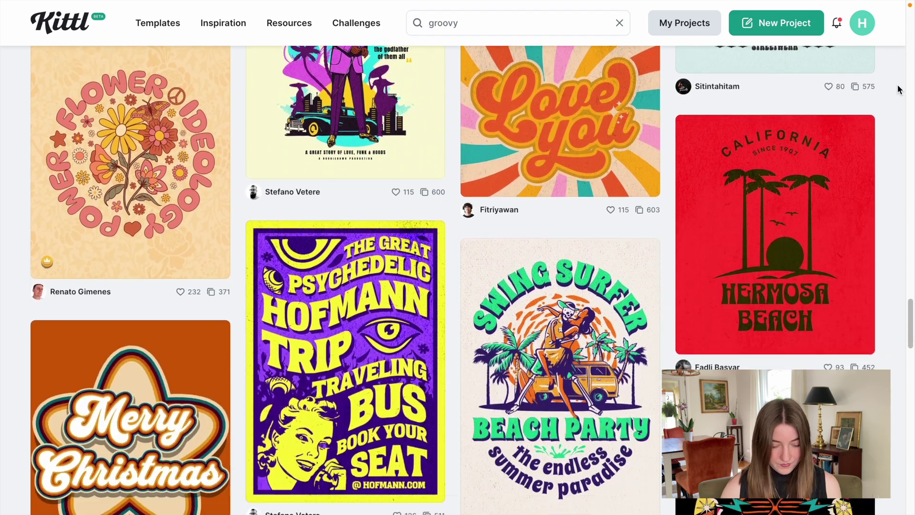
{"action": "scroll", "coordinate": [898, 89], "scroll_direction": "down", "scroll_amount": 12}
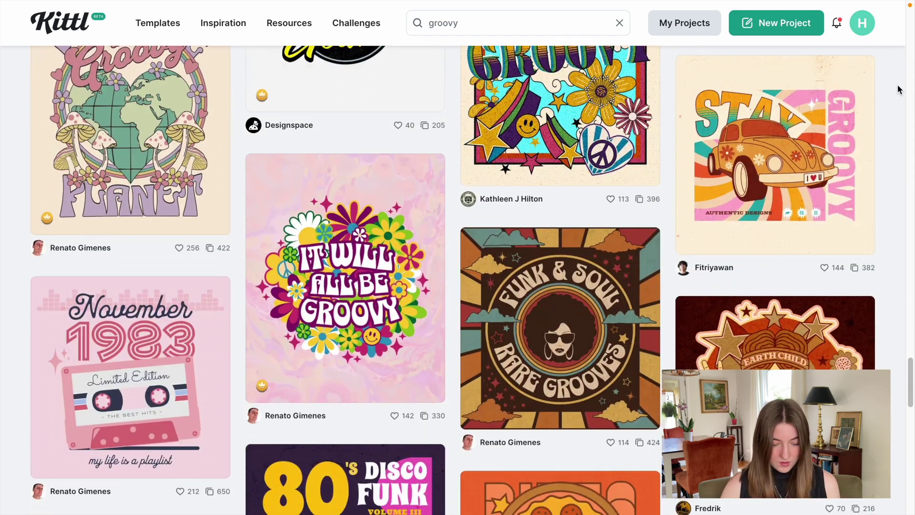
{"action": "scroll", "coordinate": [898, 89], "scroll_direction": "down", "scroll_amount": 11}
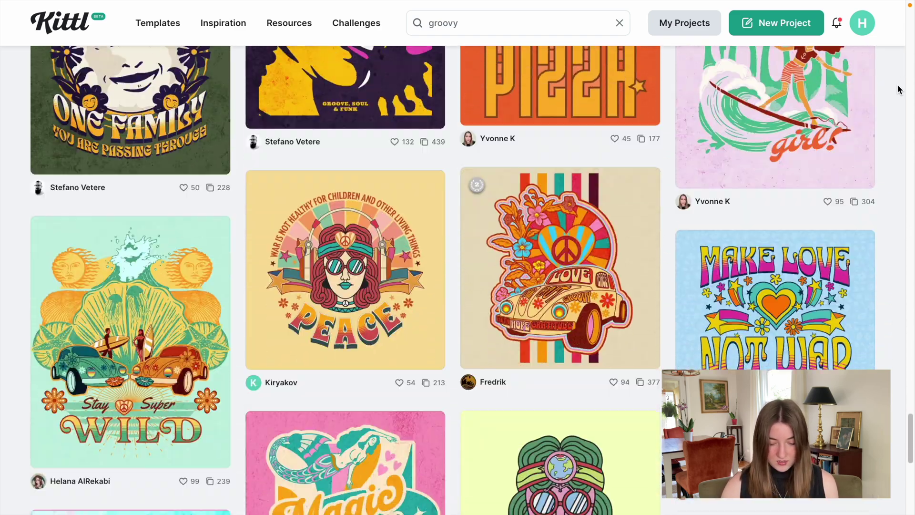
{"action": "scroll", "coordinate": [898, 89], "scroll_direction": "down", "scroll_amount": 3}
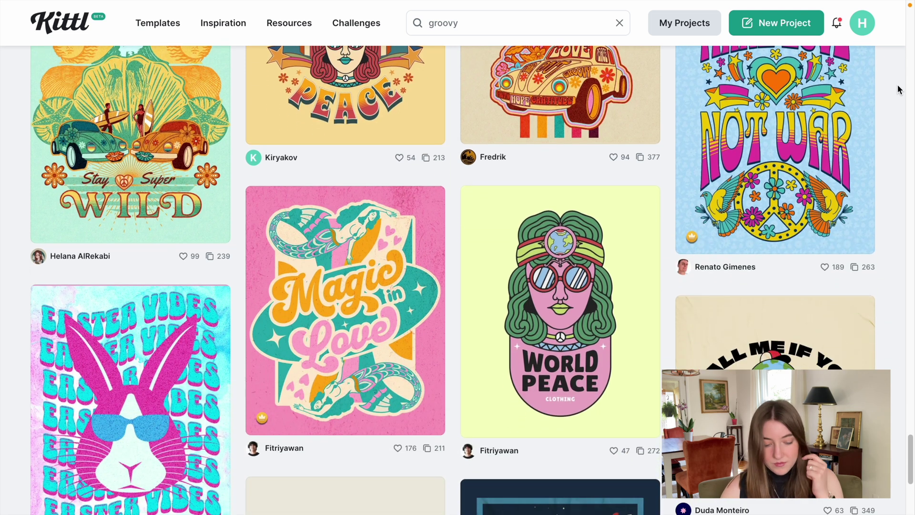
Open the "Magic In Love - Mermaid" T-shirt template and start a project from it
{"action": "mouse_move", "coordinate": [375, 319]}
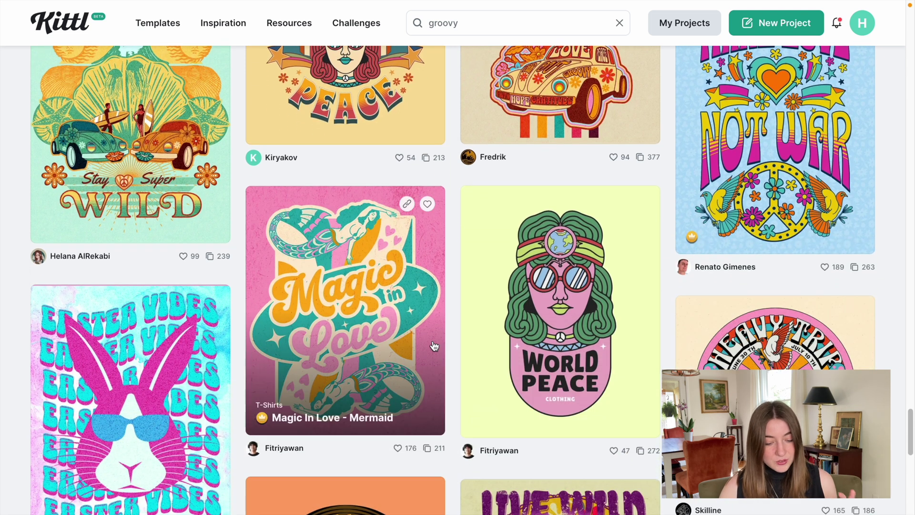
{"action": "left_click", "coordinate": [373, 320]}
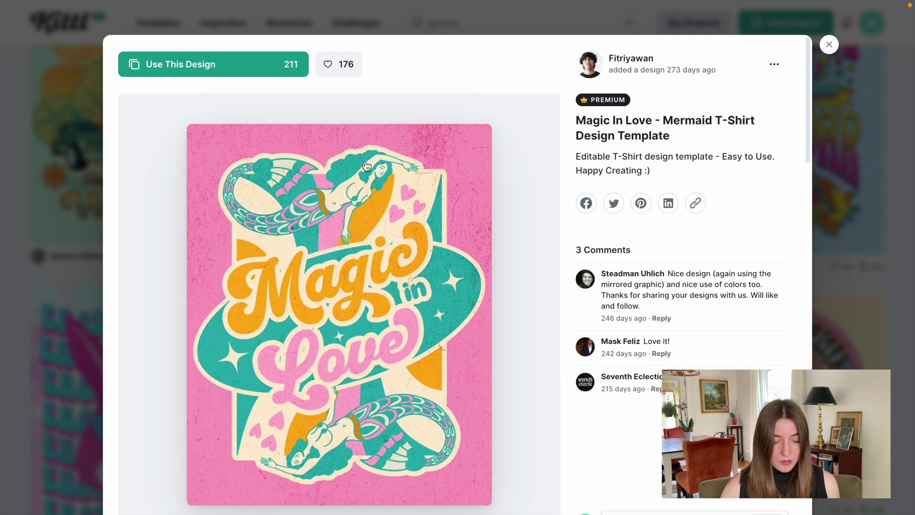
{"action": "left_click", "coordinate": [208, 68]}
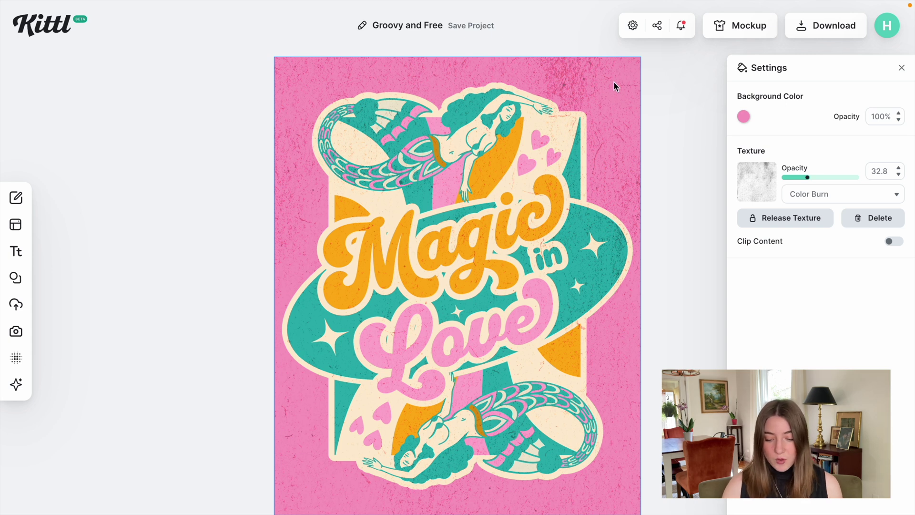
Delete the artboard's grunge texture and both mermaid illustrations with their outlines
{"action": "left_click", "coordinate": [881, 223]}
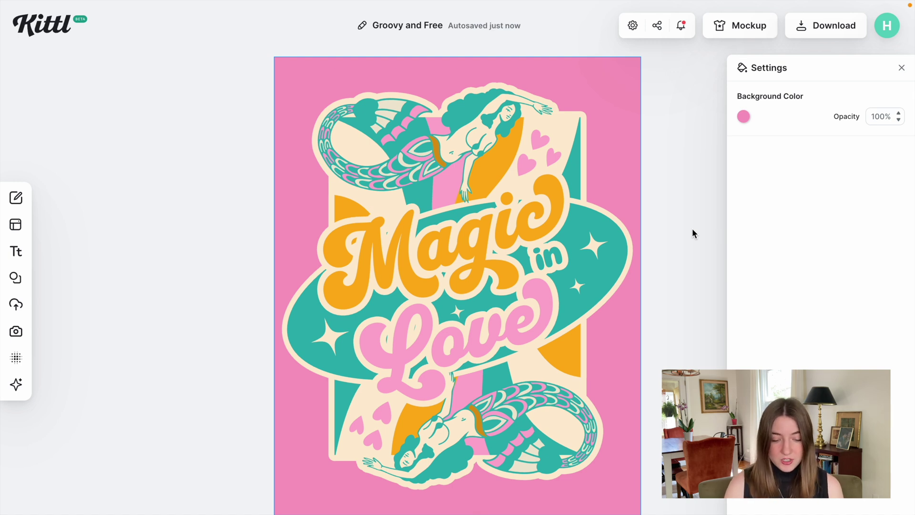
{"action": "left_click", "coordinate": [486, 127]}
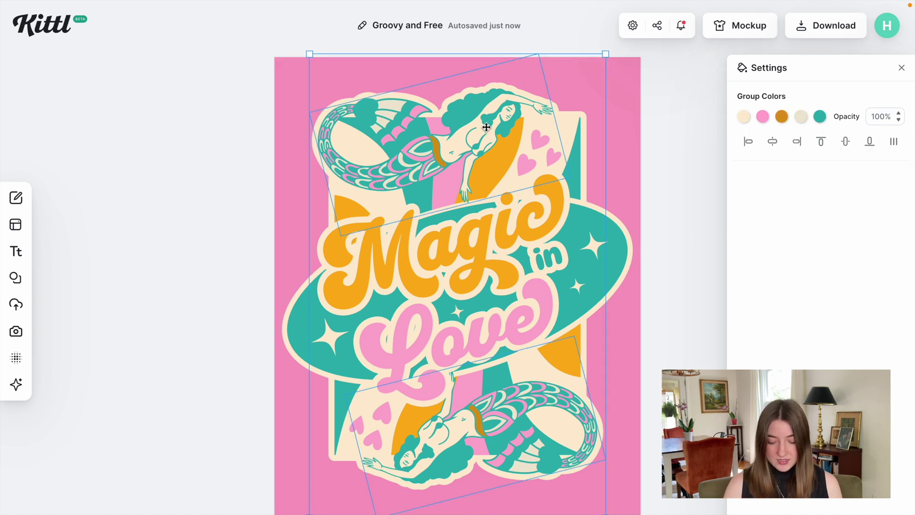
{"action": "double_click", "coordinate": [488, 123]}
{"action": "left_click", "coordinate": [486, 93]}
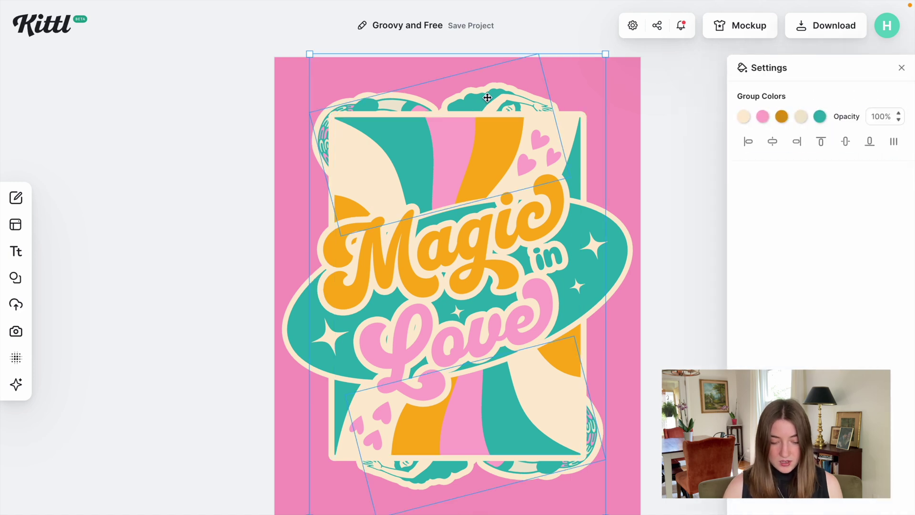
{"action": "key", "text": "Delete"}
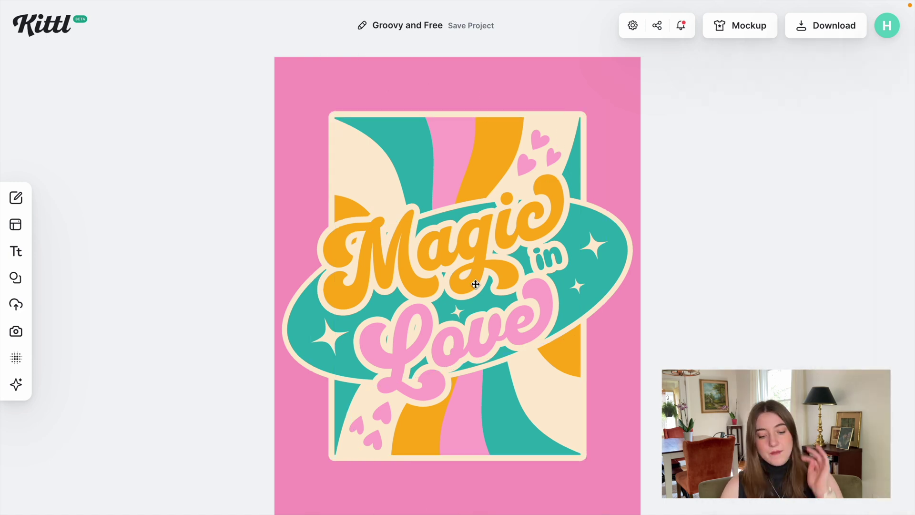
Replace "Magic", "in" and "Love" with "Groovy", "&" and "Free", shifting the ampersand and "Free" toward the oval's right end
{"action": "double_click", "coordinate": [466, 262]}
{"action": "type", "text": "Girls"}
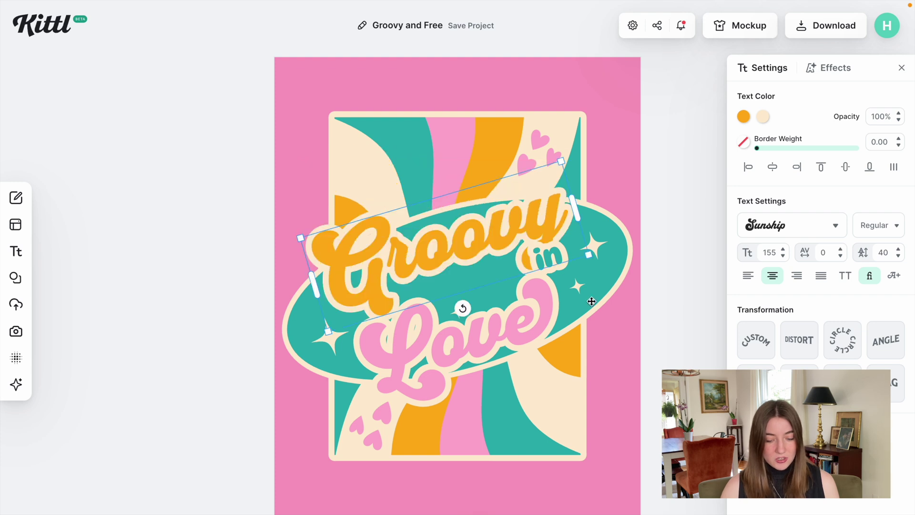
{"action": "double_click", "coordinate": [541, 256]}
{"action": "type", "text": "&"}
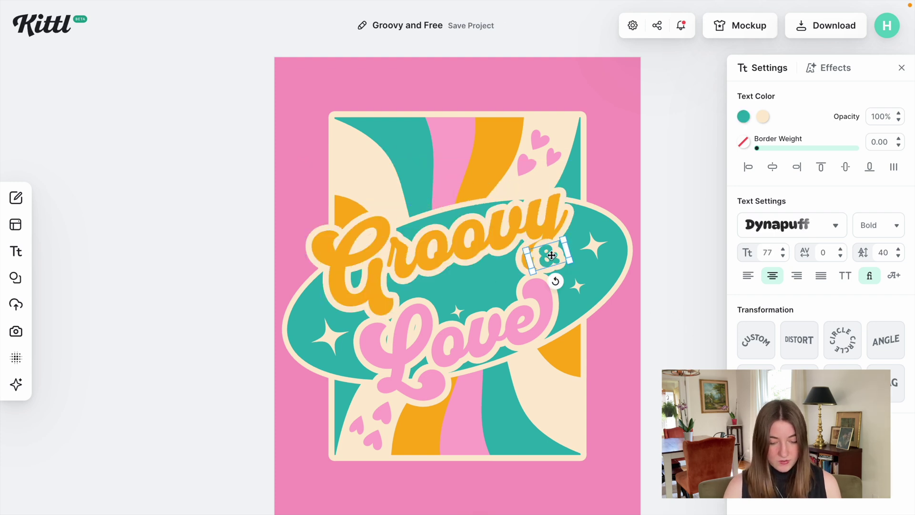
{"action": "key", "text": "Escape"}
{"action": "double_click", "coordinate": [455, 343]}
{"action": "type", "text": "Free"}
{"action": "key", "text": "Escape"}
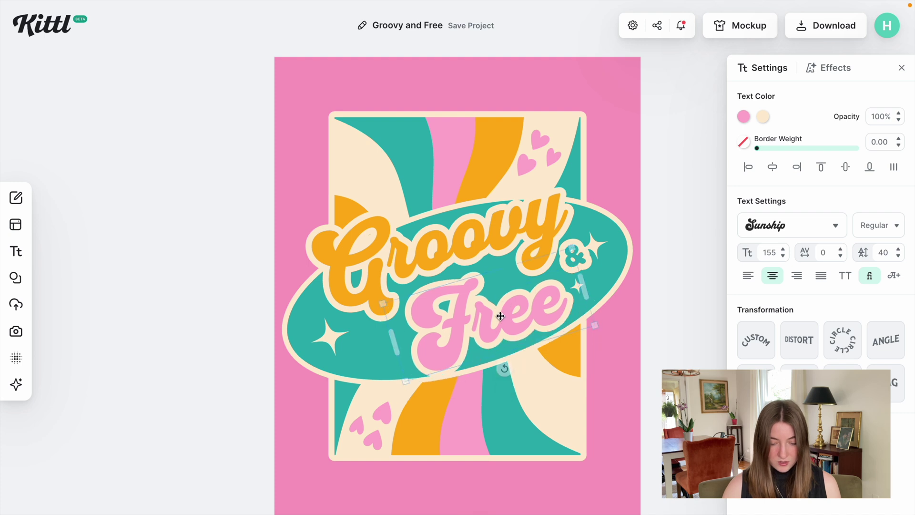
{"action": "key", "text": "Escape"}
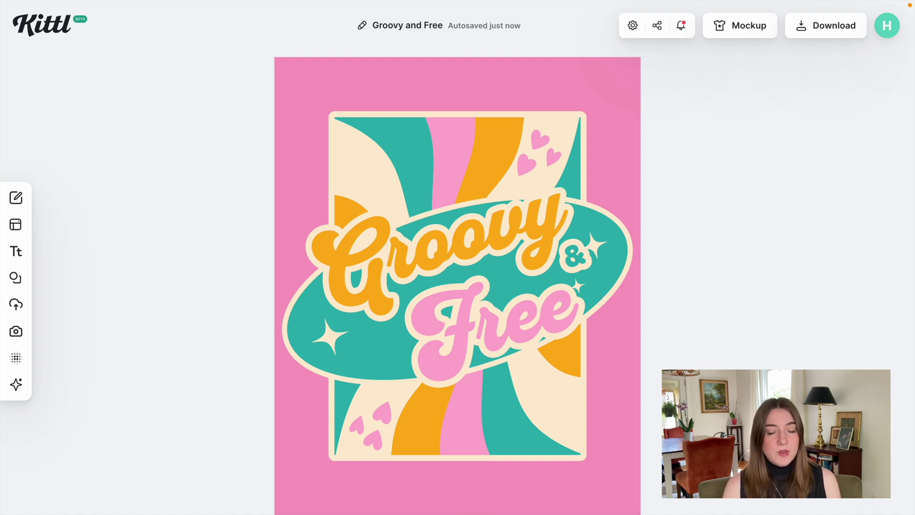
Generate a Kawaii Icon image with the prompt "Groovy red white, blue and pink retro cupcake" and remove its background
{"action": "left_click", "coordinate": [16, 386]}
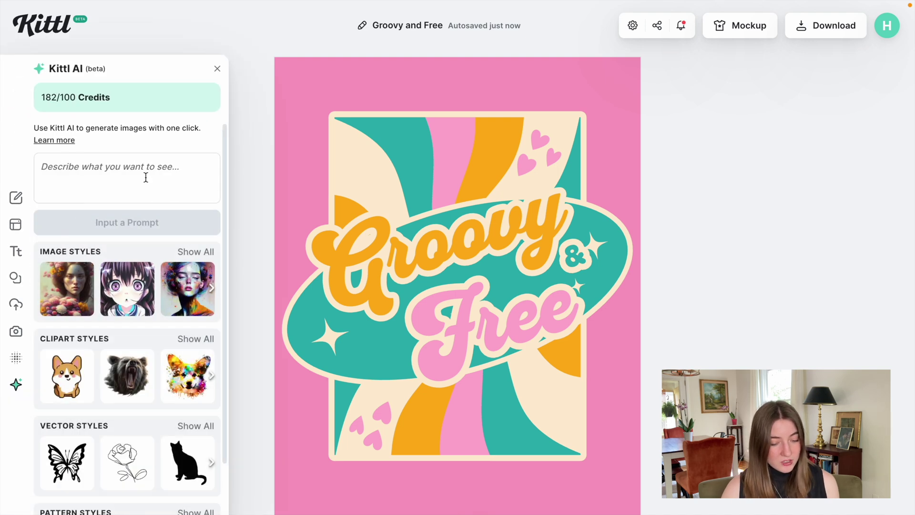
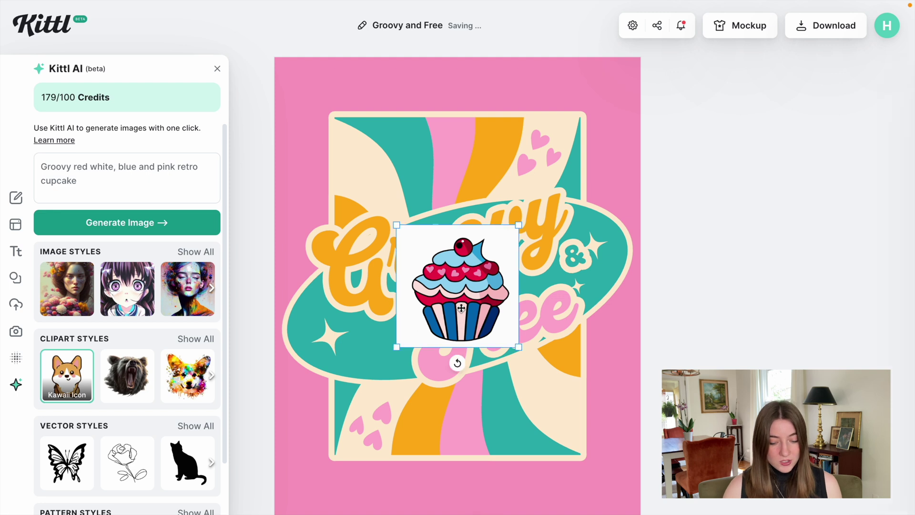
{"action": "left_click", "coordinate": [863, 259]}
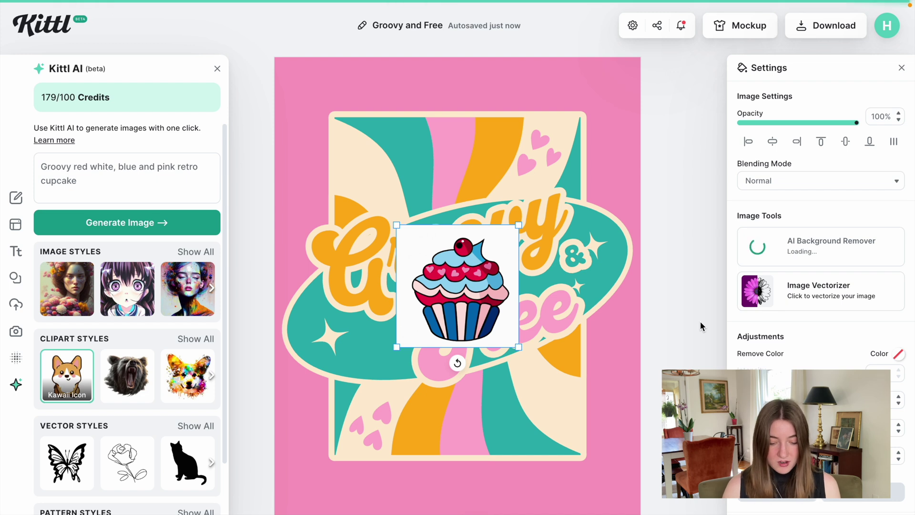
Place the cupcake over the striped panel's upper-left corner and tilt it slightly counterclockwise
{"action": "left_click_drag", "start_coordinate": [480, 289], "coordinate": [361, 132]}
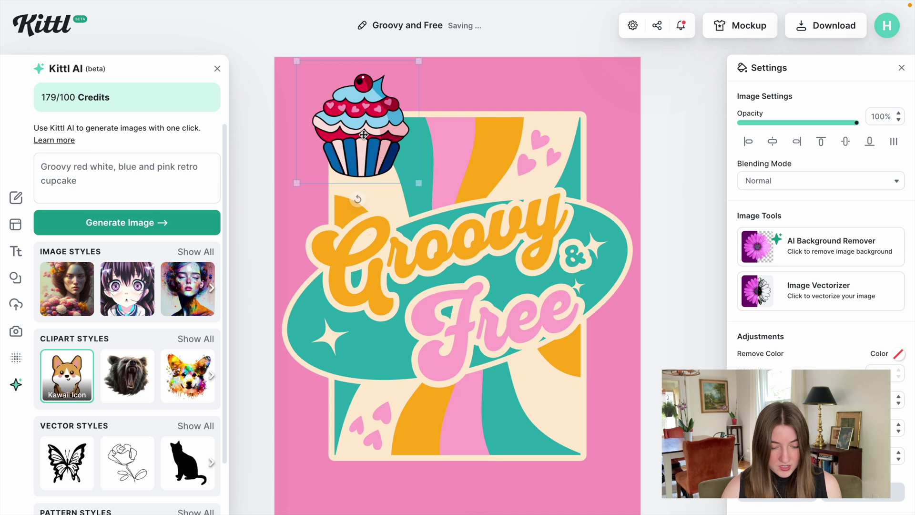
{"action": "left_click_drag", "start_coordinate": [356, 200], "coordinate": [368, 199]}
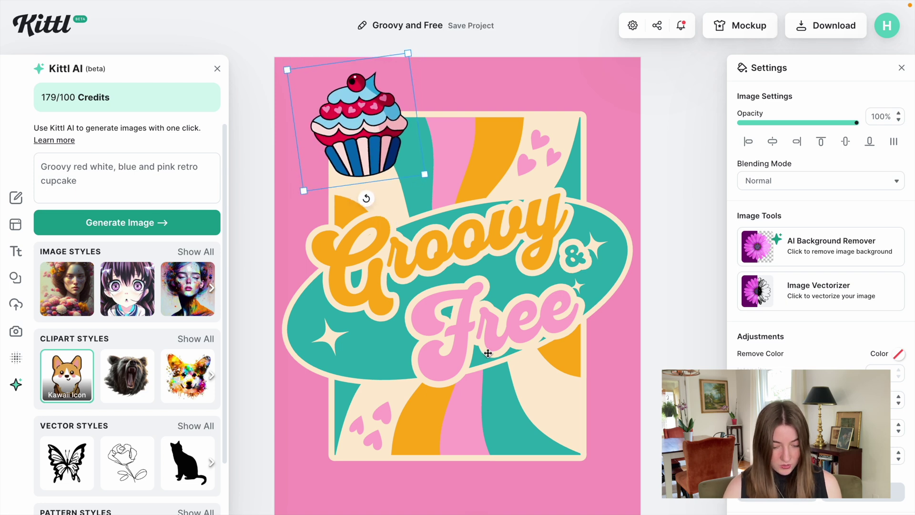
Duplicate the cupcake onto the striped panel's lower-right corner and tilt the copy slightly clockwise
{"action": "left_click_drag", "start_coordinate": [365, 139], "coordinate": [604, 437], "text": "alt"}
{"action": "left_click_drag", "start_coordinate": [574, 498], "coordinate": [549, 495]}
{"action": "left_click", "coordinate": [682, 323]}
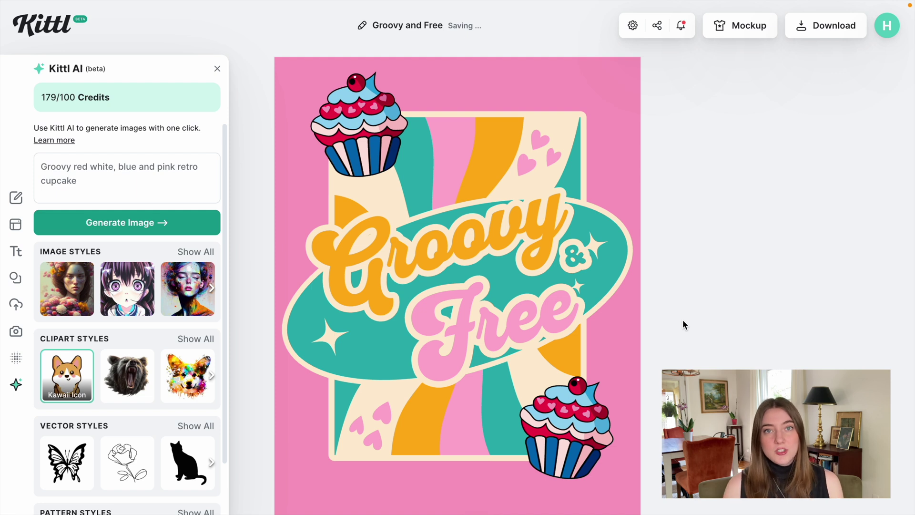
Recolor the oval's teal fill with the deeper blue sampled from the swirl at the tip of the upper cupcake's frosting
{"action": "left_click", "coordinate": [450, 291]}
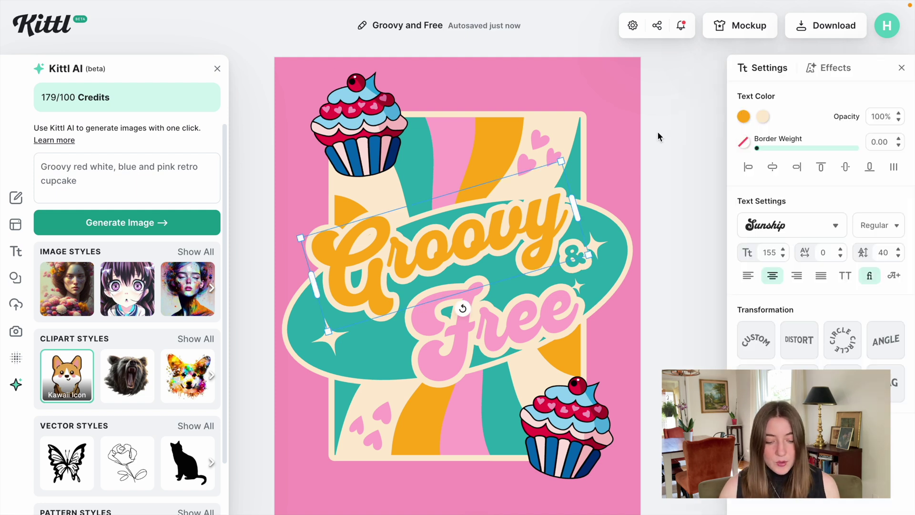
{"action": "left_click", "coordinate": [599, 218]}
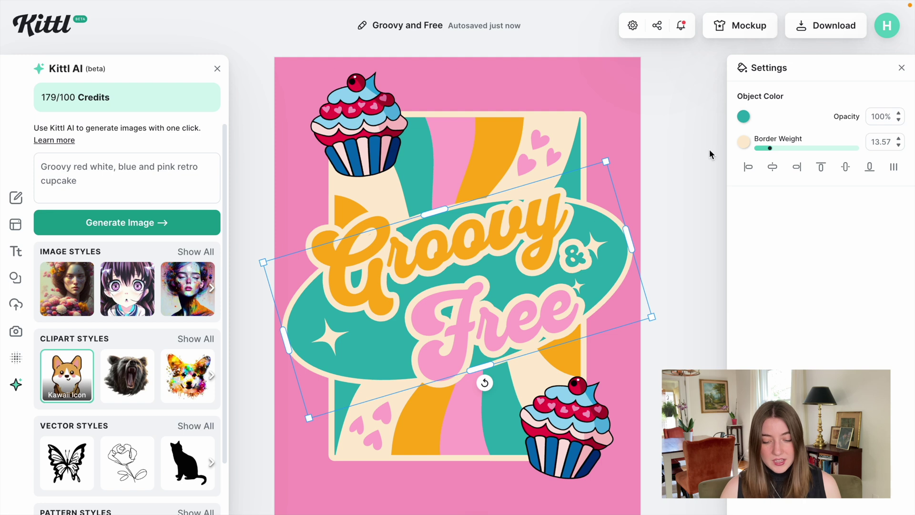
{"action": "left_click", "coordinate": [745, 116]}
{"action": "left_click", "coordinate": [574, 292]}
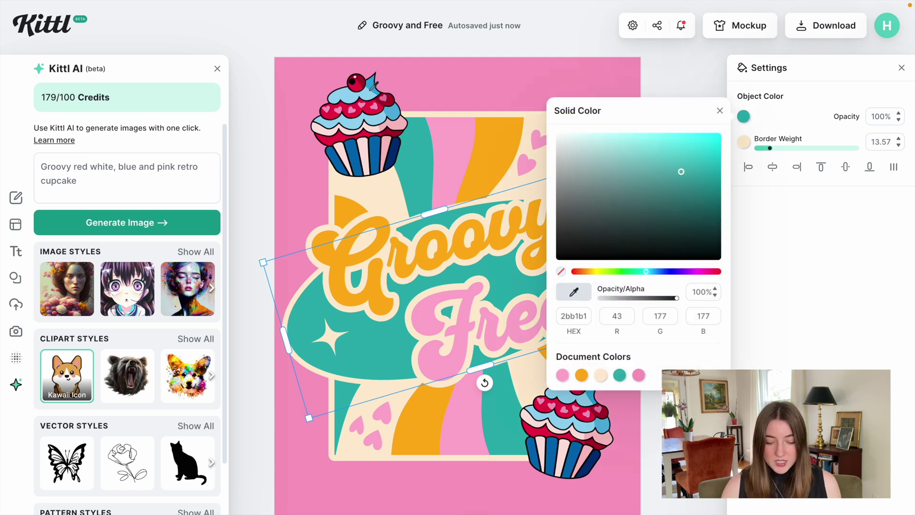
{"action": "left_click", "coordinate": [364, 108]}
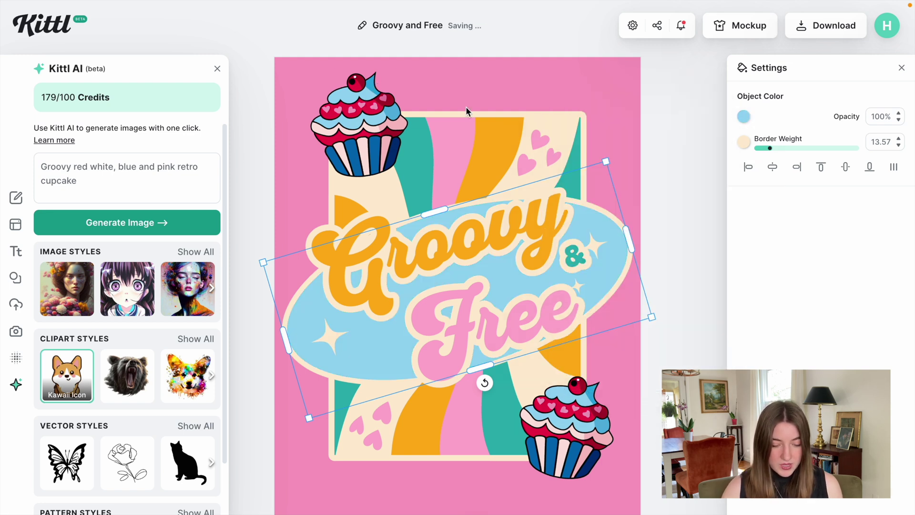
{"action": "left_click", "coordinate": [744, 116]}
{"action": "left_click", "coordinate": [574, 292]}
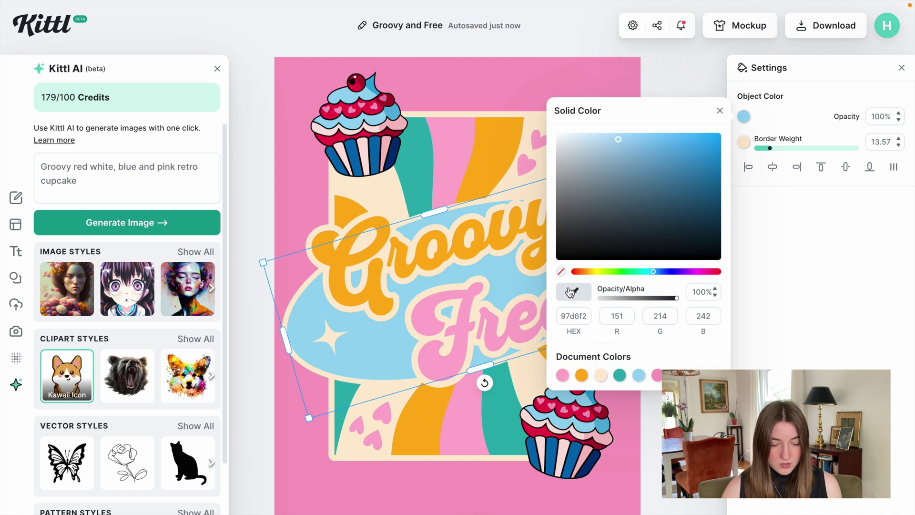
{"action": "left_click", "coordinate": [372, 81]}
Recolor the teal ampersand with a medium blue sampled from the upper cupcake's frosting
{"action": "left_click", "coordinate": [578, 255]}
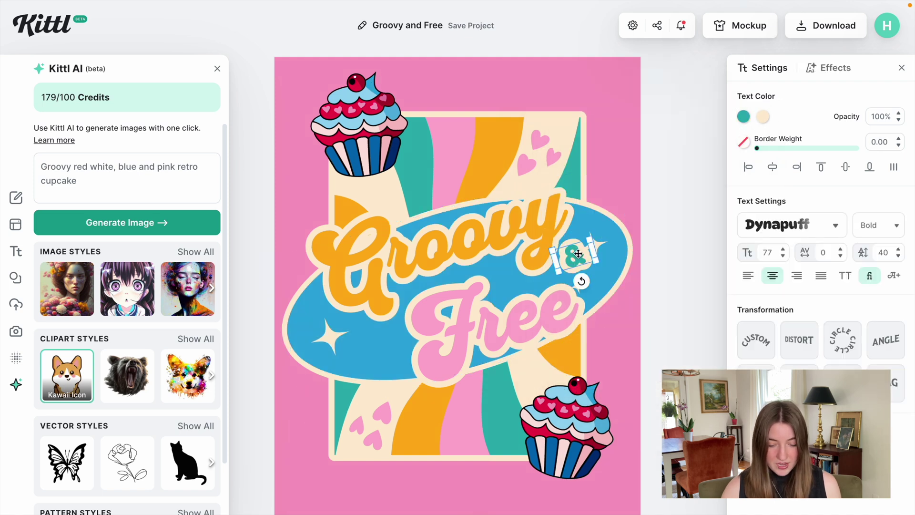
{"action": "left_click", "coordinate": [744, 116]}
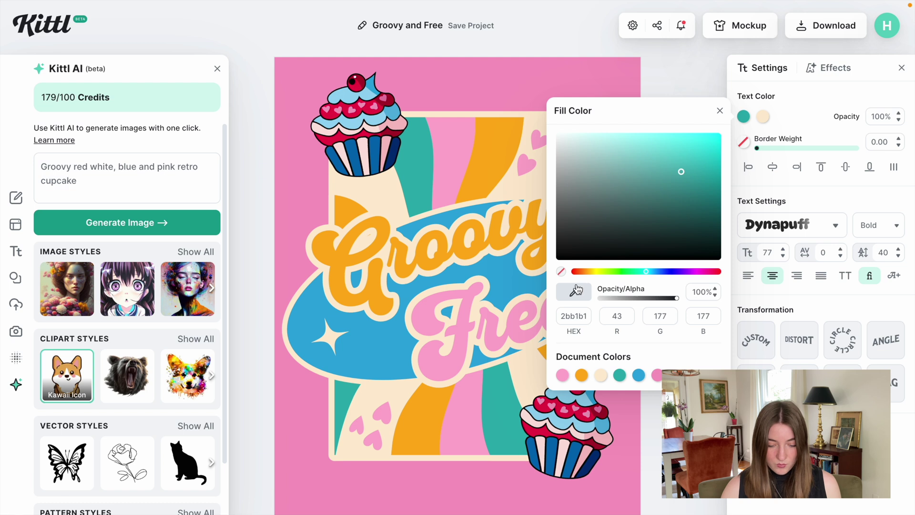
{"action": "left_click", "coordinate": [394, 110]}
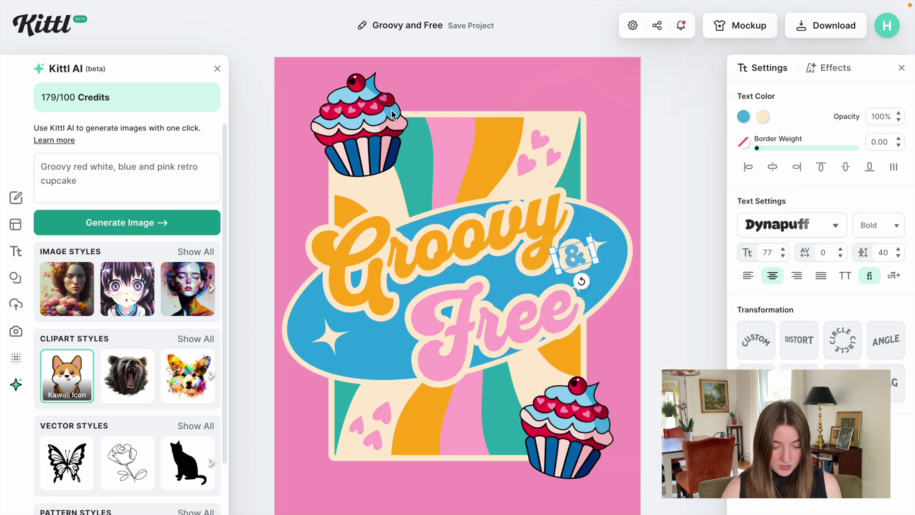
{"action": "left_click", "coordinate": [690, 238]}
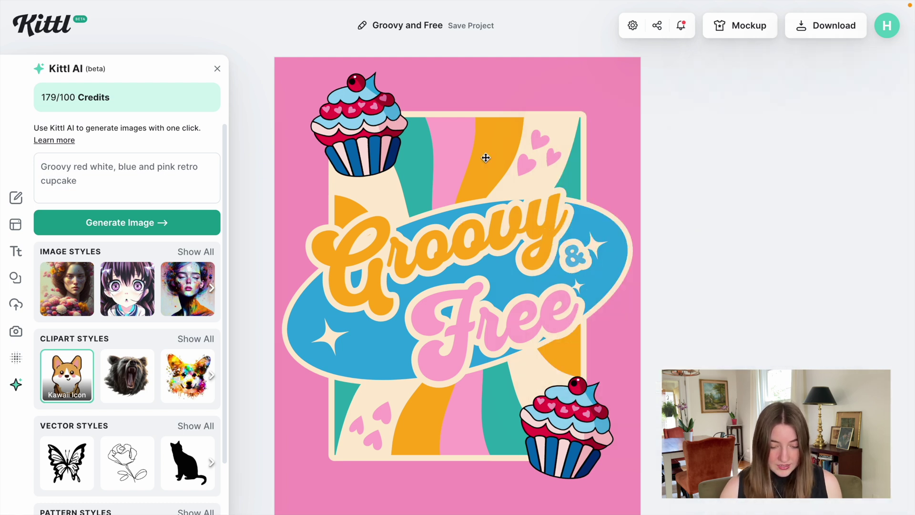
Recolor the panel's teal stripes blue and its orange stripes red, sampling both colors from the upper cupcake
{"action": "left_click", "coordinate": [475, 155]}
{"action": "left_click", "coordinate": [801, 116]}
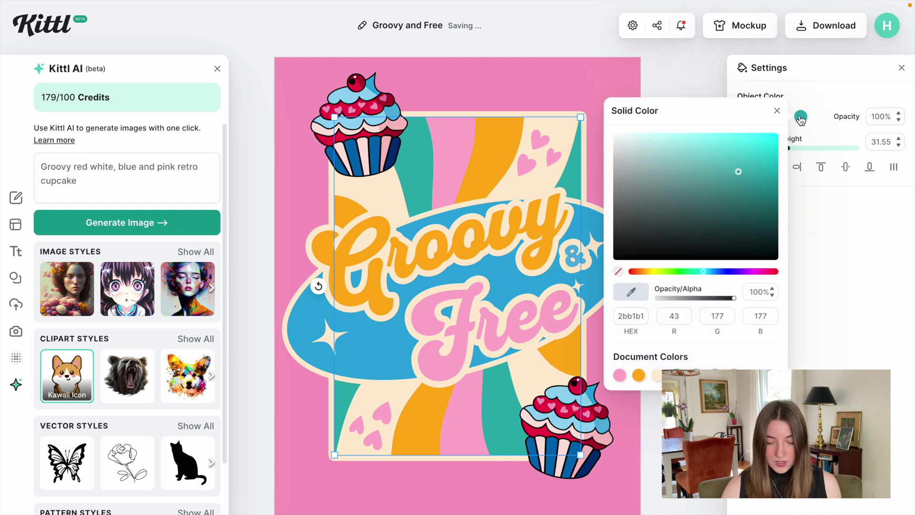
{"action": "left_click", "coordinate": [630, 292]}
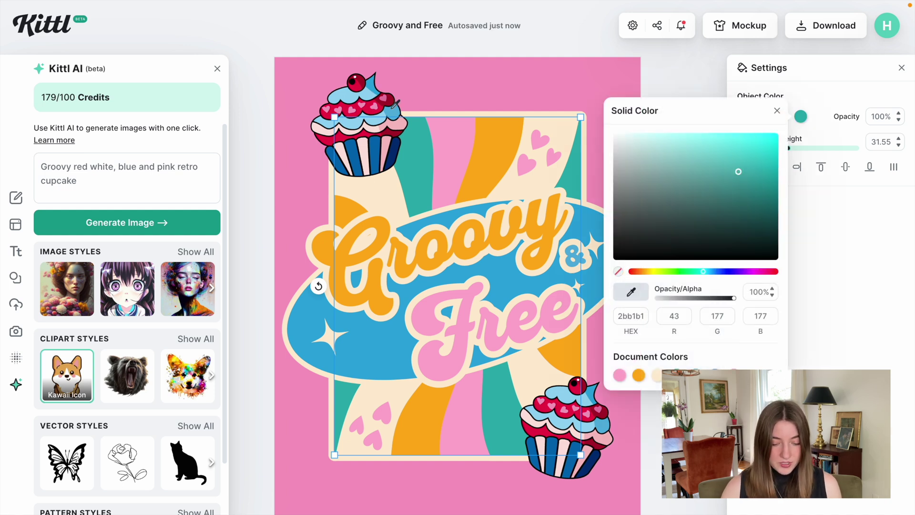
{"action": "left_click", "coordinate": [392, 106]}
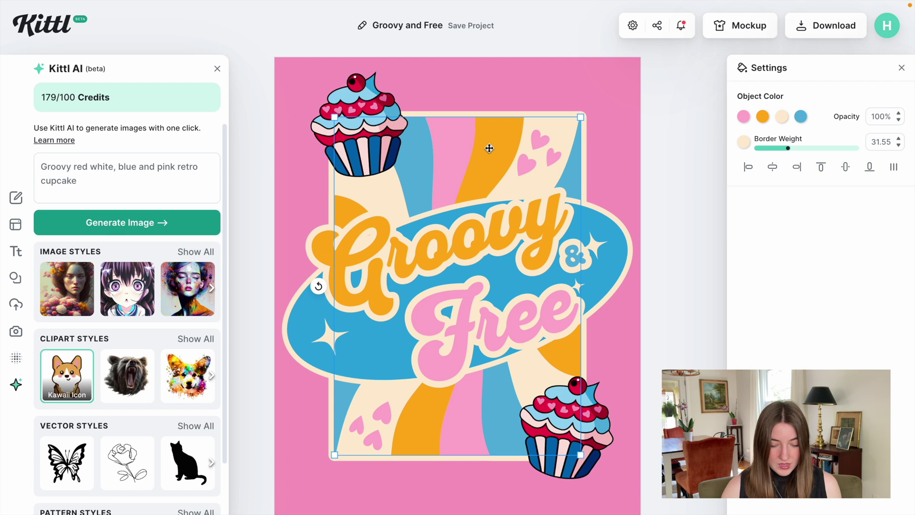
{"action": "left_click", "coordinate": [763, 117]}
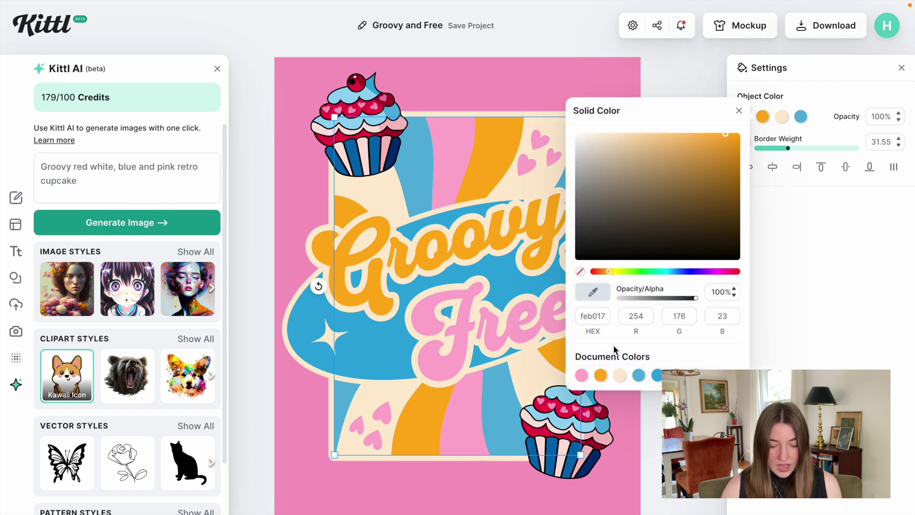
{"action": "left_click", "coordinate": [374, 101]}
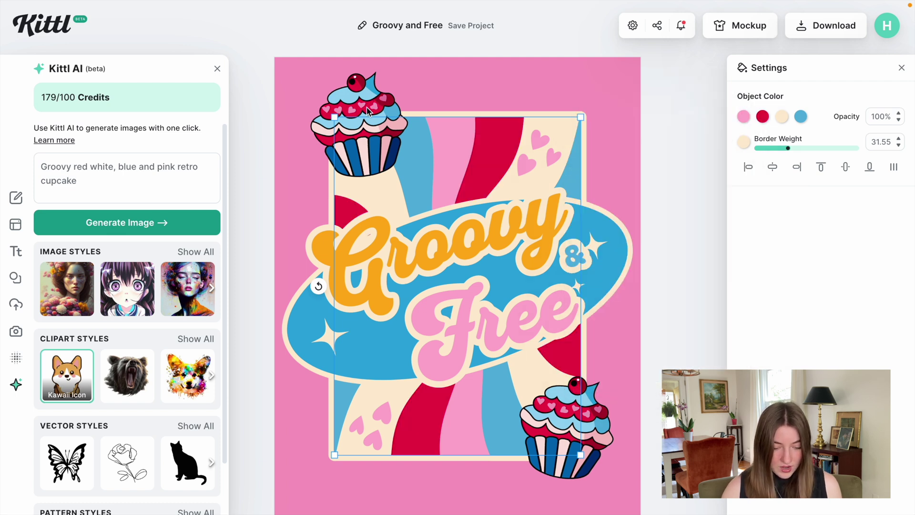
Change the orange fill of the "Groovy" text to the red sampled from the upper cupcake
{"action": "left_click", "coordinate": [499, 233]}
{"action": "left_click", "coordinate": [744, 116]}
{"action": "left_click", "coordinate": [574, 291]}
{"action": "left_click", "coordinate": [373, 101]}
{"action": "left_click", "coordinate": [673, 277]}
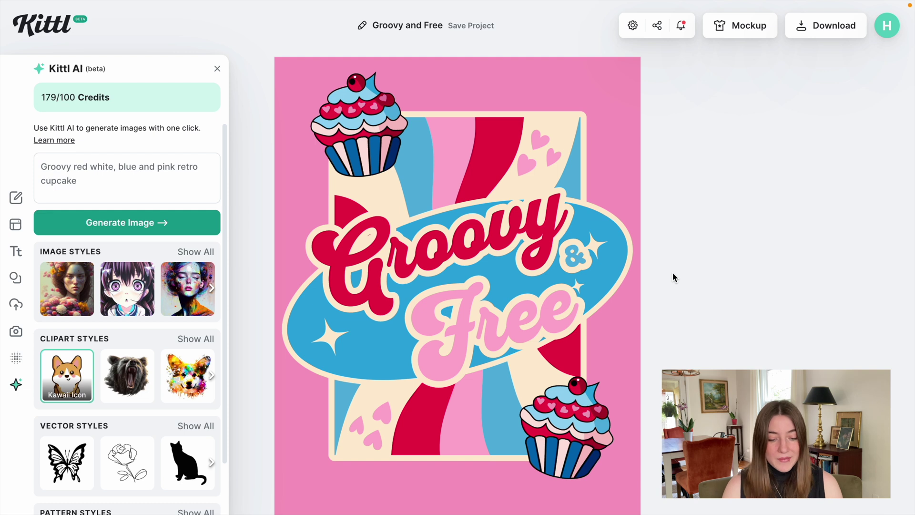
Scale up all the design elements together so the oval nearly spans the artboard's width
{"action": "key", "text": "ctrl+a"}
{"action": "left_click_drag", "start_coordinate": [262, 52], "coordinate": [251, 42]}
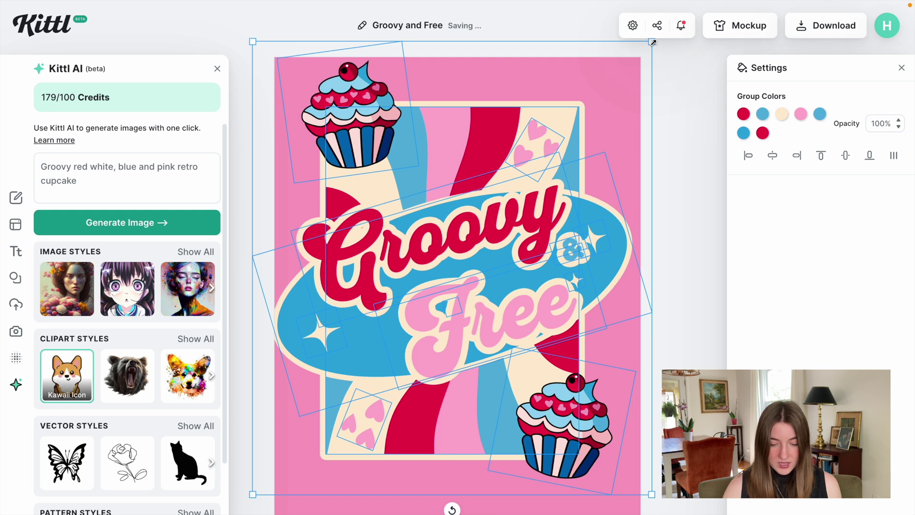
{"action": "left_click_drag", "start_coordinate": [653, 42], "coordinate": [661, 41]}
{"action": "left_click_drag", "start_coordinate": [253, 504], "coordinate": [258, 504]}
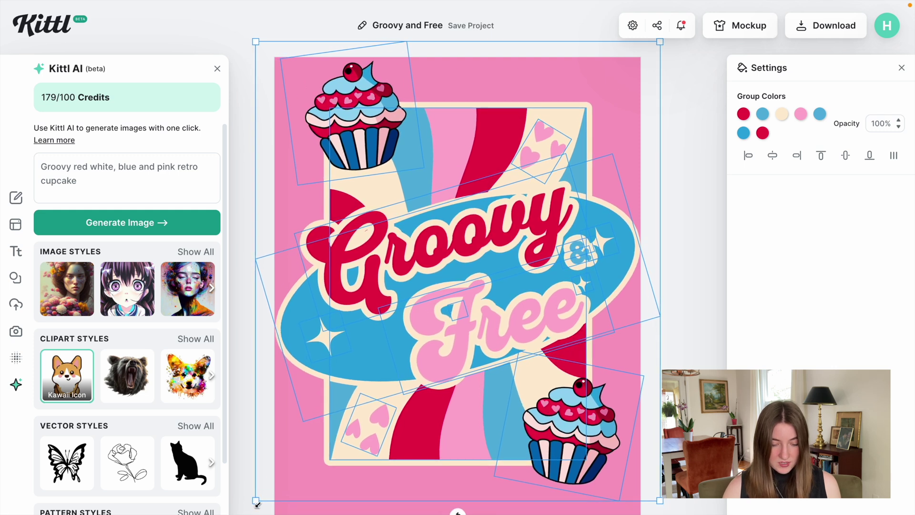
{"action": "left_click", "coordinate": [709, 320]}
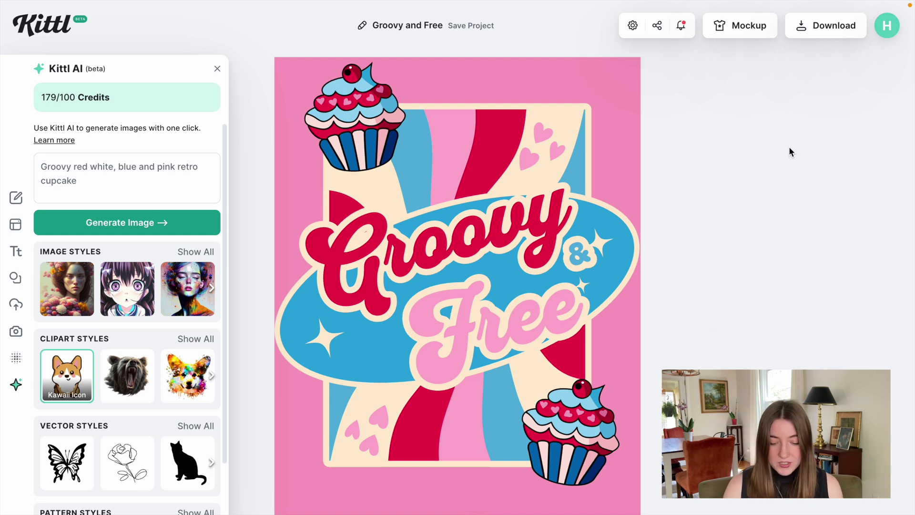
Download the design as a PNG at 300 DPI with Remove Background and Optimize Quality enabled
{"action": "left_click", "coordinate": [826, 34]}
{"action": "left_click", "coordinate": [842, 115]}
{"action": "left_click", "coordinate": [835, 168]}
{"action": "type", "text": "300"}
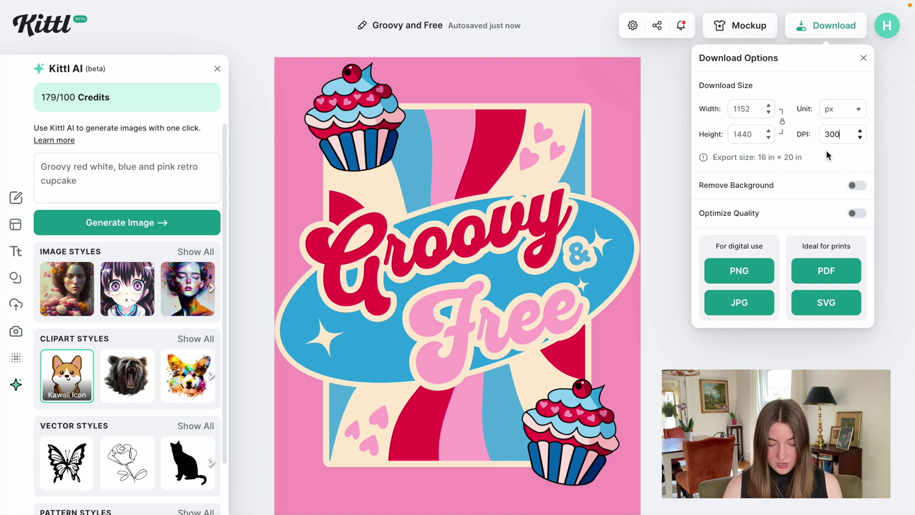
{"action": "key", "text": "Return"}
{"action": "left_click", "coordinate": [857, 185]}
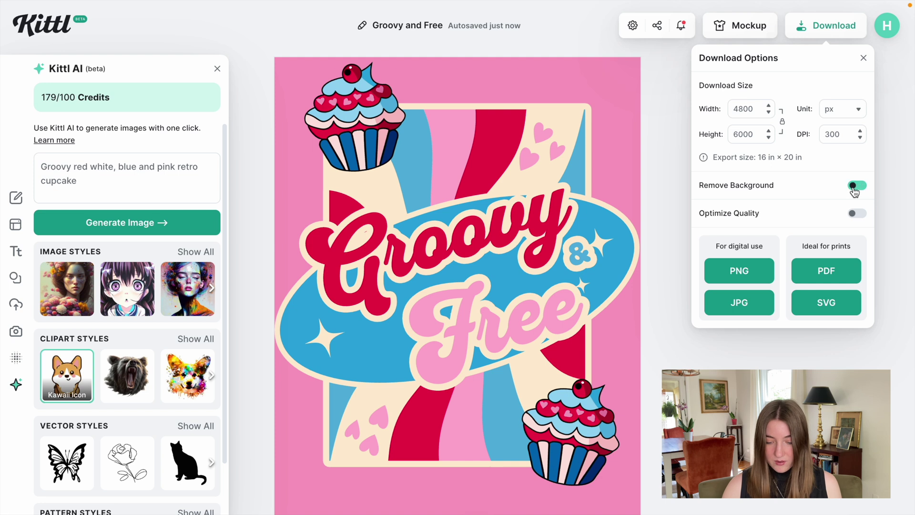
{"action": "left_click", "coordinate": [855, 214]}
{"action": "left_click", "coordinate": [753, 277]}
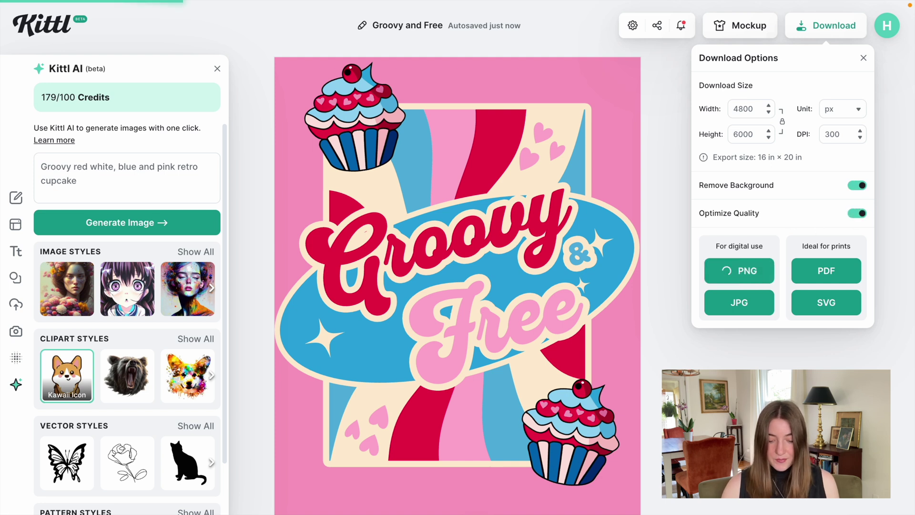